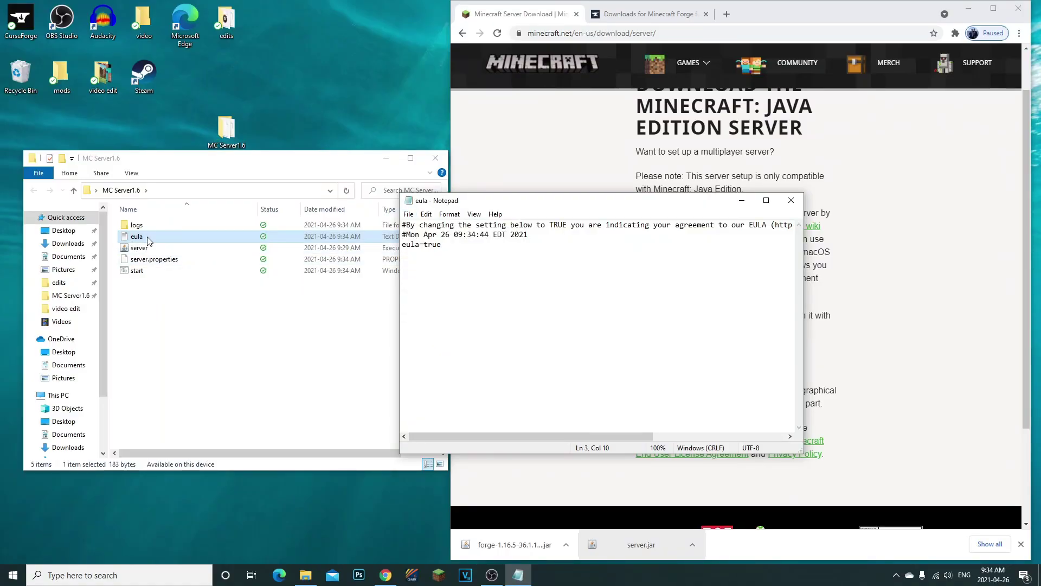
Close the eula file and launch the Minecraft server with the start batch file in the MC Server1.6 folder
{"action": "left_click", "coordinate": [792, 200]}
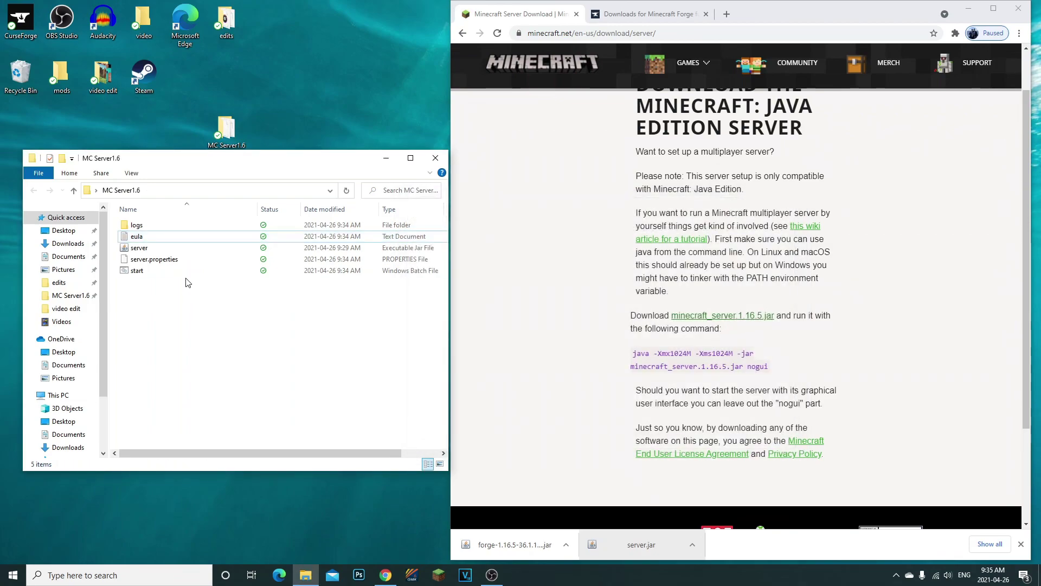
{"action": "double_click", "coordinate": [188, 271]}
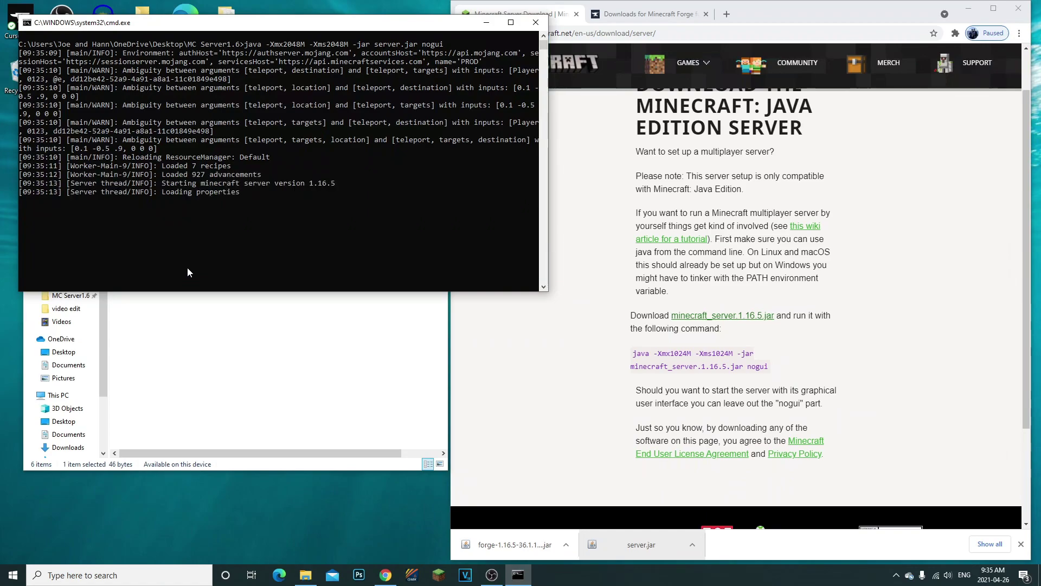
{"action": "left_click", "coordinate": [188, 270]}
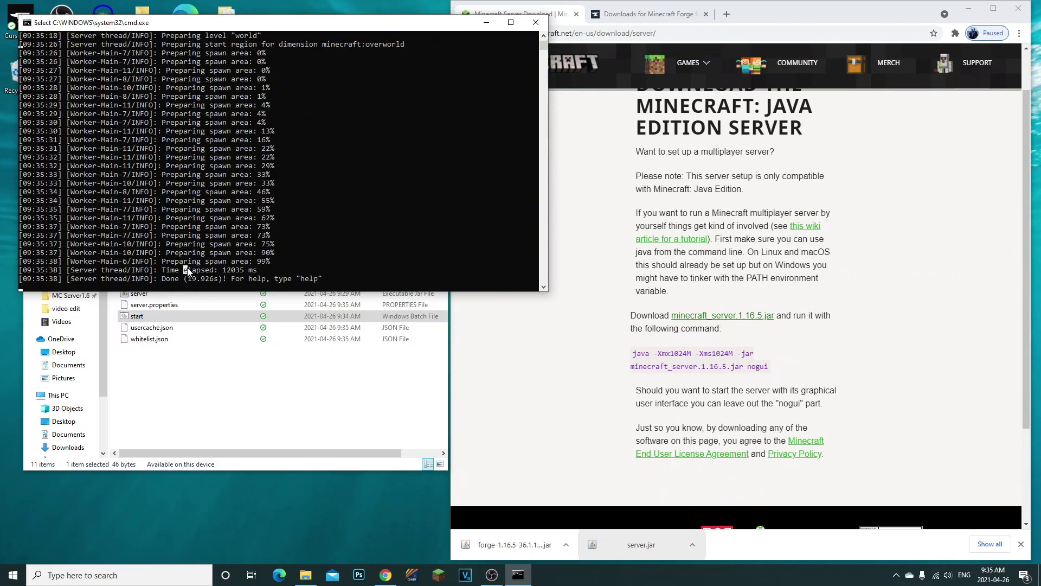
Shut down the running server by entering the stop command in its console
{"action": "left_click", "coordinate": [194, 287]}
{"action": "key", "text": "Escape"}
{"action": "type", "text": "stop"}
{"action": "key", "text": "Return"}
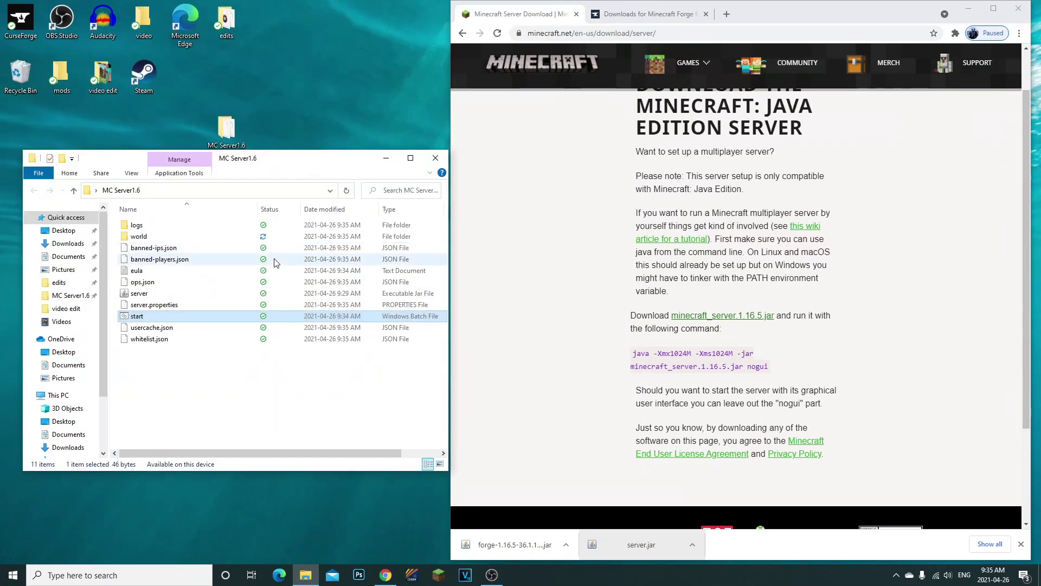
{"action": "left_click", "coordinate": [254, 425]}
{"action": "left_click_drag", "start_coordinate": [320, 403], "coordinate": [217, 222]}
{"action": "left_click", "coordinate": [242, 381]}
{"action": "key", "text": "ctrl+a"}
{"action": "left_click", "coordinate": [245, 379]}
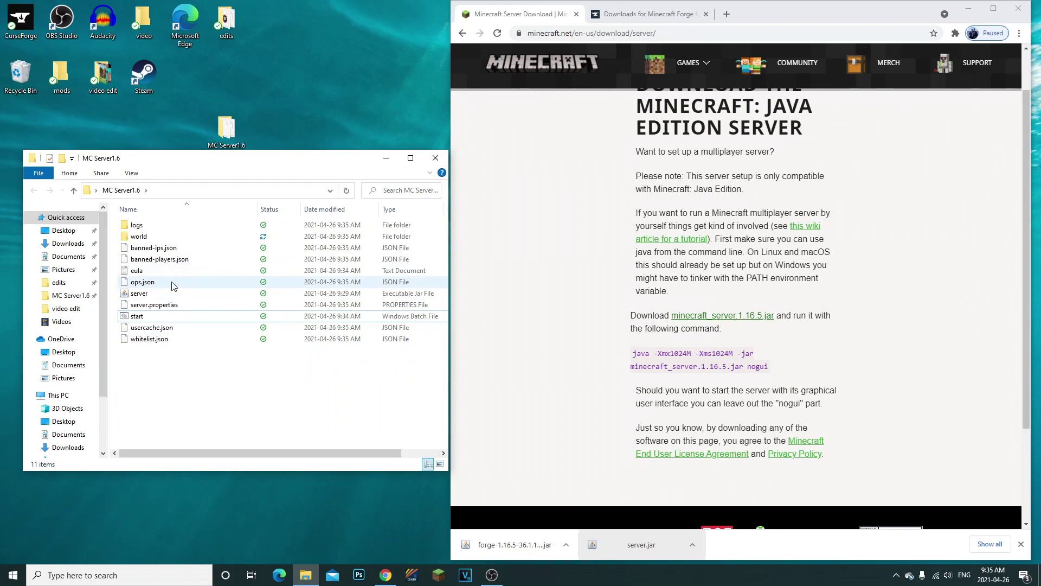
{"action": "left_click", "coordinate": [193, 305]}
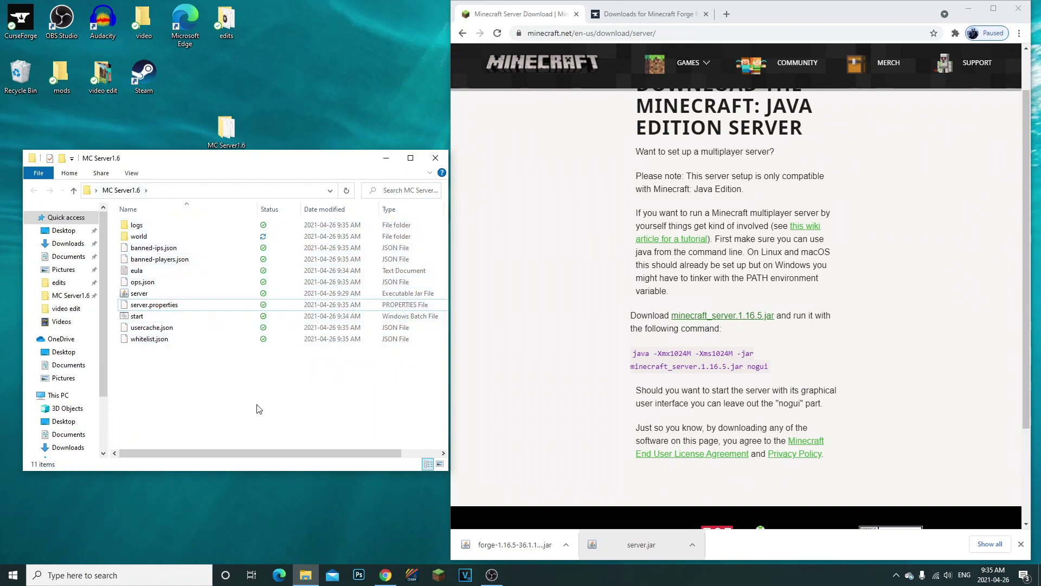
{"action": "left_click_drag", "start_coordinate": [275, 158], "coordinate": [279, 136]}
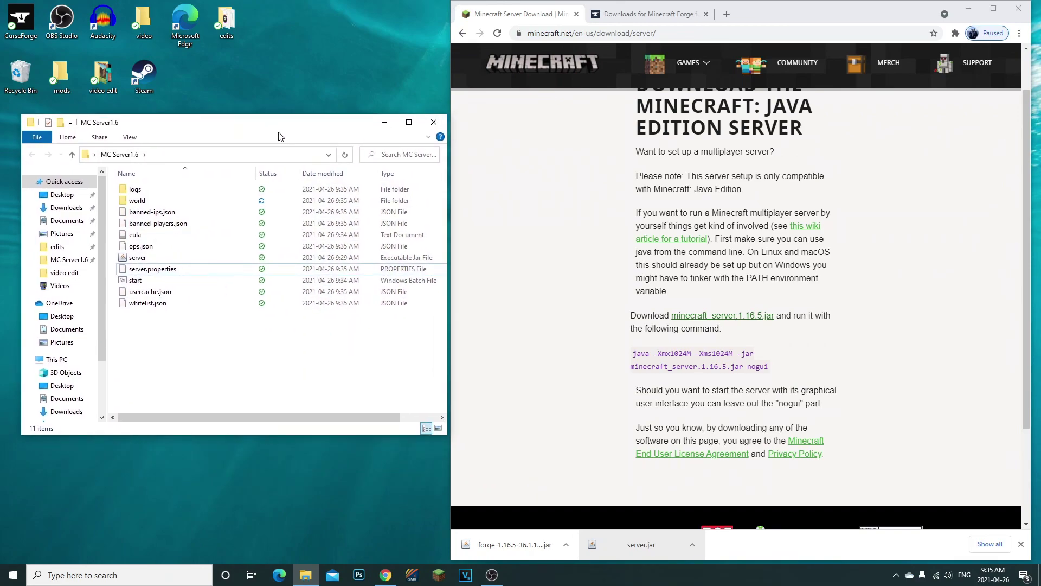
Go to the Minecraft Forge downloads page and request the latest 1.16.5 - 36.1.13 installer
{"action": "left_click", "coordinate": [707, 437]}
{"action": "key", "text": "ctrl+Tab"}
{"action": "left_click_drag", "start_coordinate": [603, 119], "coordinate": [693, 228]}
{"action": "left_click", "coordinate": [615, 129]}
{"action": "left_click_drag", "start_coordinate": [615, 130], "coordinate": [643, 173]}
{"action": "left_click", "coordinate": [784, 276]}
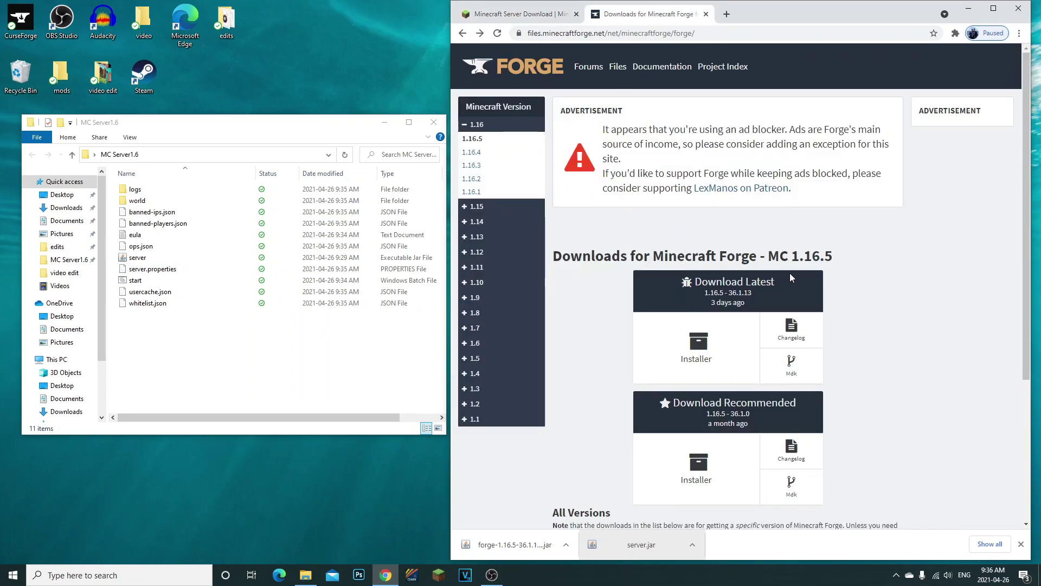
{"action": "left_click", "coordinate": [692, 344]}
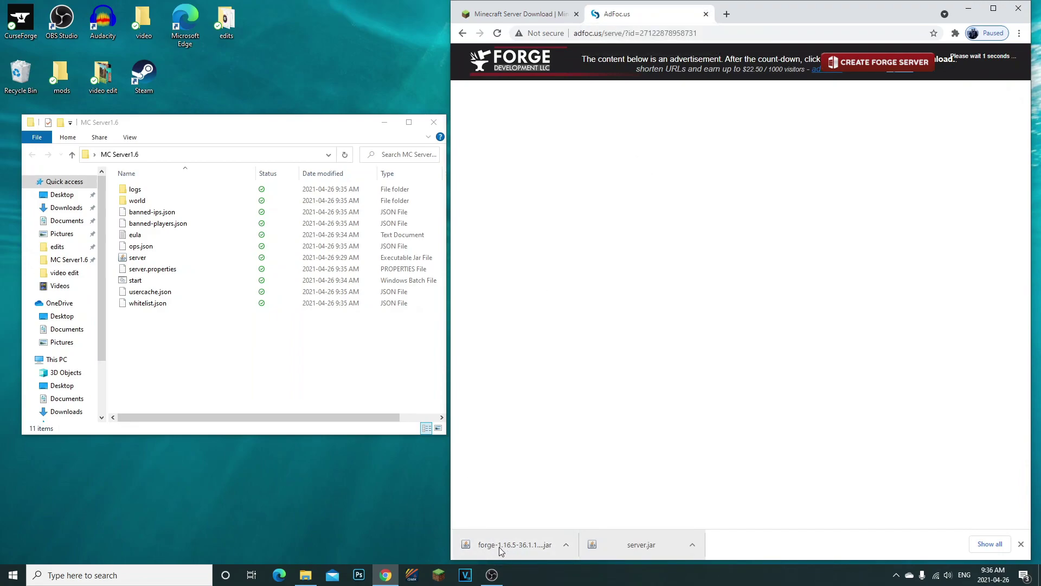
Minimize the MC Server1.6 folder window and place the already downloaded Forge installer on the desktop below the server folder
{"action": "left_click", "coordinate": [405, 353]}
{"action": "left_click", "coordinate": [384, 121]}
{"action": "left_click_drag", "start_coordinate": [512, 545], "coordinate": [279, 350]}
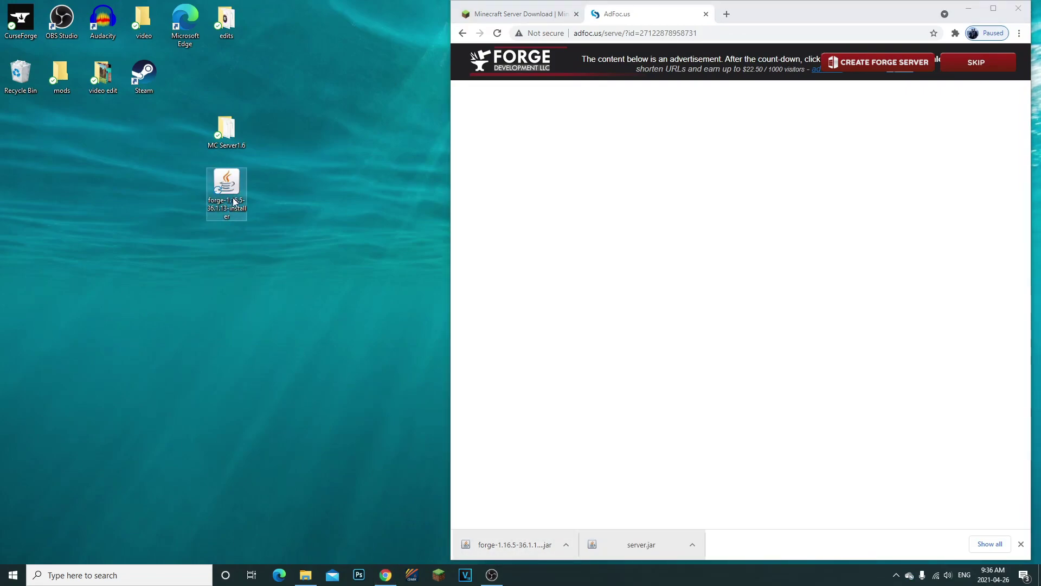
{"action": "left_click_drag", "start_coordinate": [227, 182], "coordinate": [228, 238]}
{"action": "left_click_drag", "start_coordinate": [269, 200], "coordinate": [201, 342]}
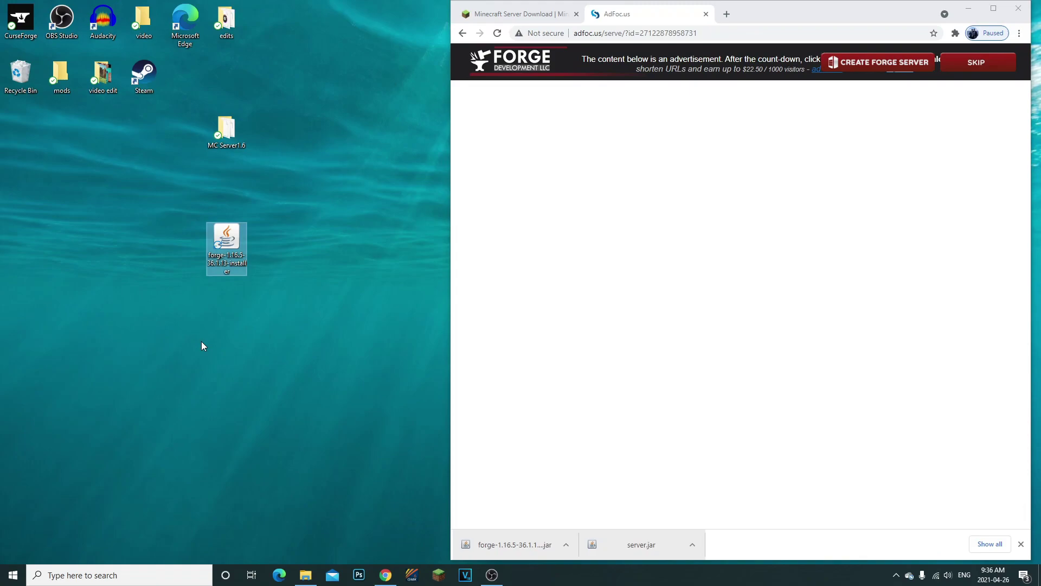
Skip the advertisement page to download the Forge installer and discard the duplicate file
{"action": "left_click", "coordinate": [957, 69]}
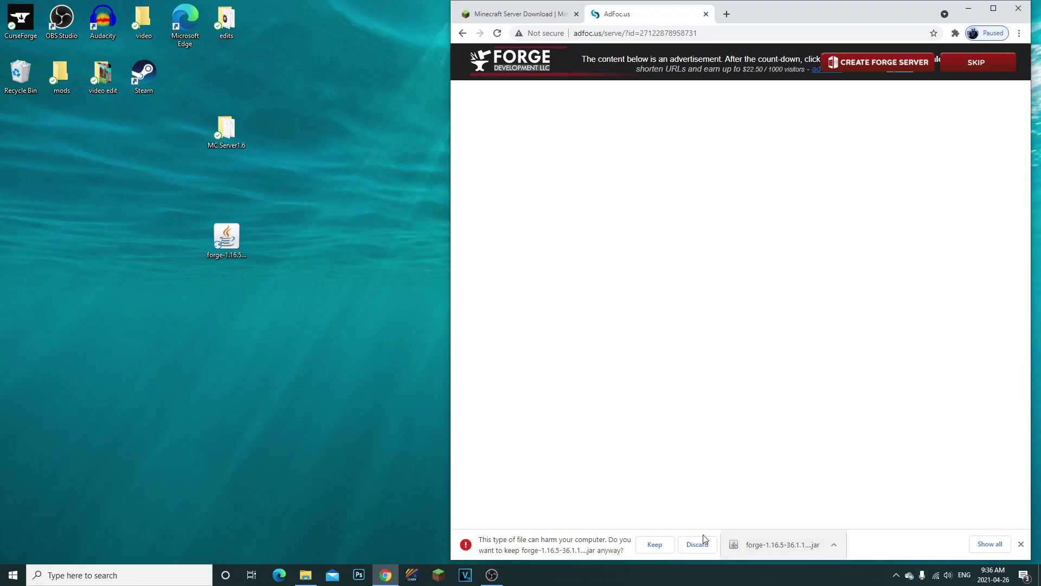
{"action": "left_click", "coordinate": [700, 544]}
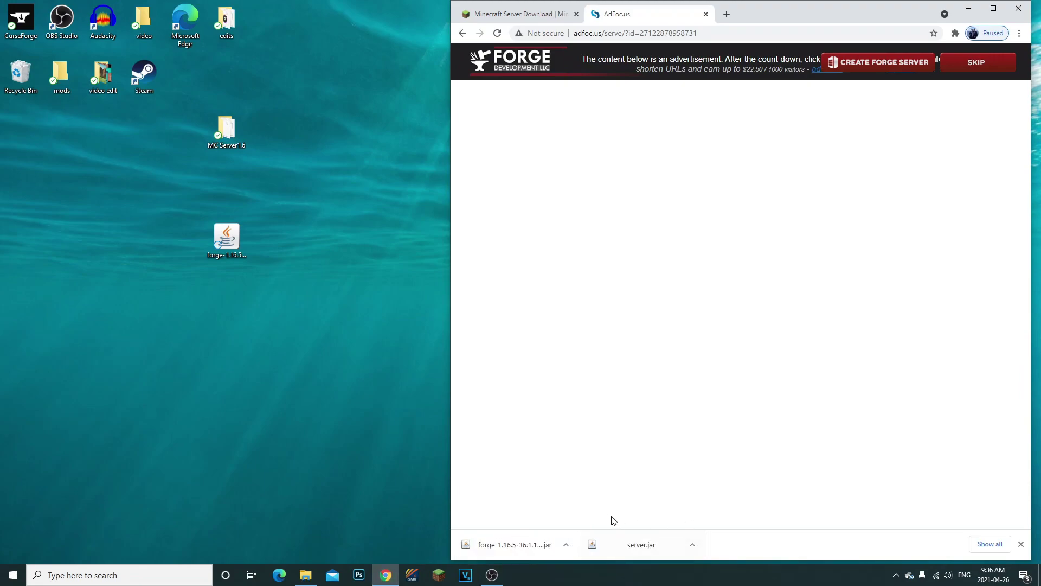
{"action": "left_click", "coordinate": [383, 294]}
Minimize the browser, open the Forge installer from the desktop to review its install options, and cancel it
{"action": "left_click", "coordinate": [963, 8]}
{"action": "double_click", "coordinate": [228, 234]}
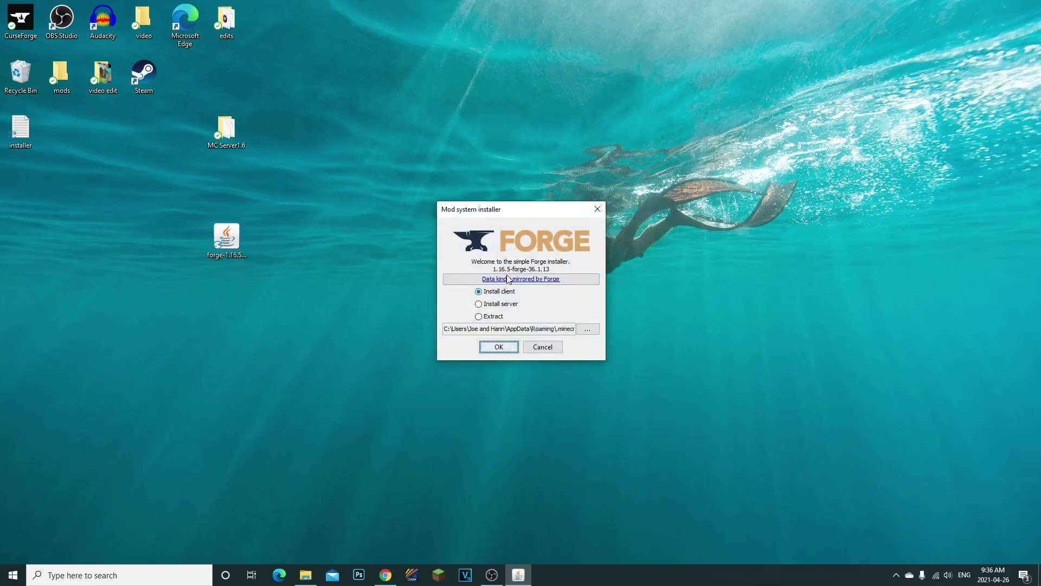
{"action": "left_click_drag", "start_coordinate": [243, 131], "coordinate": [732, 376]}
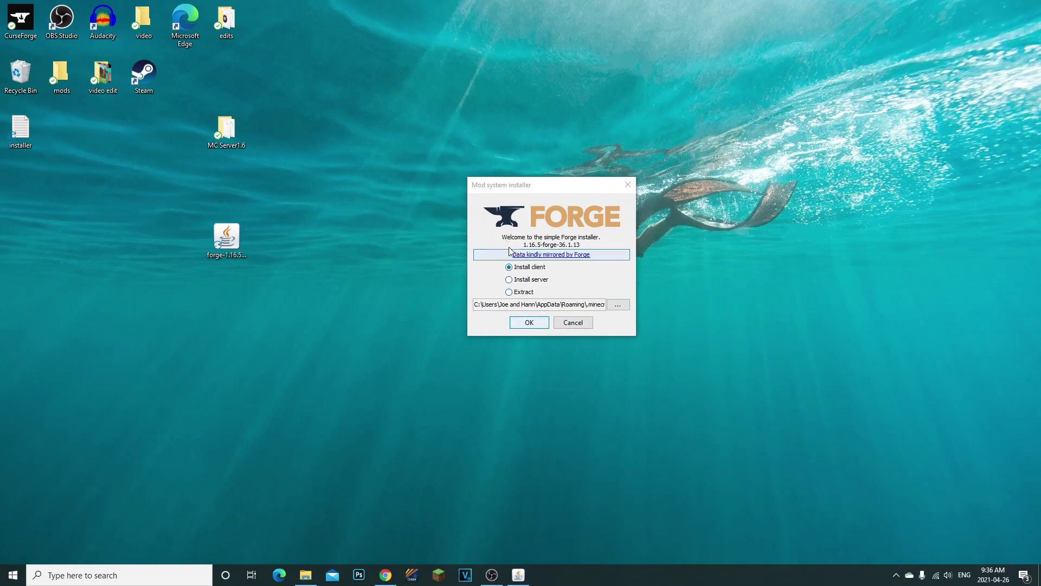
{"action": "left_click", "coordinate": [573, 322]}
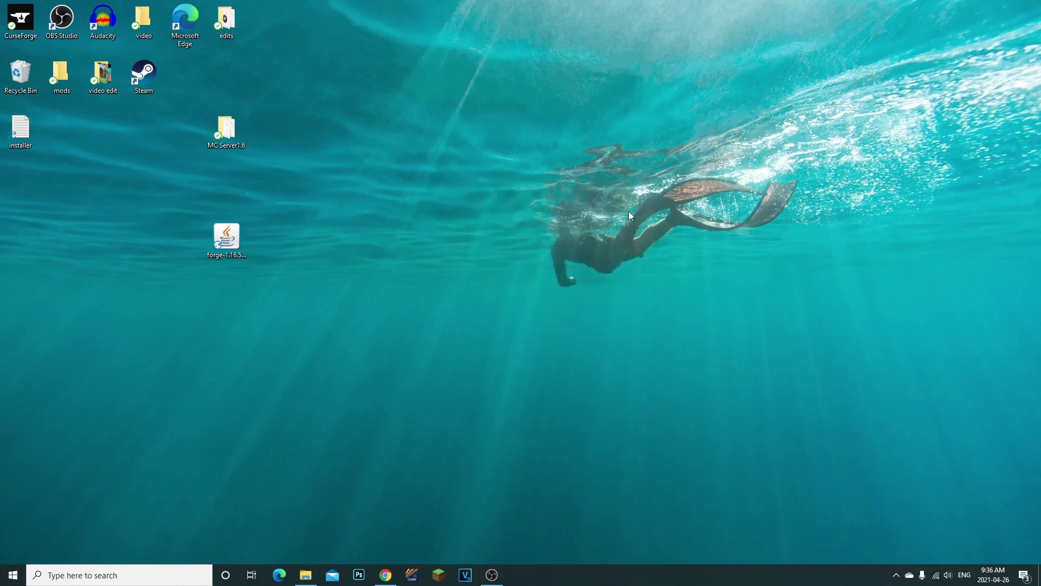
Open the Minecraft Launcher to check the selected forge installation, and close it
{"action": "left_click", "coordinate": [438, 575]}
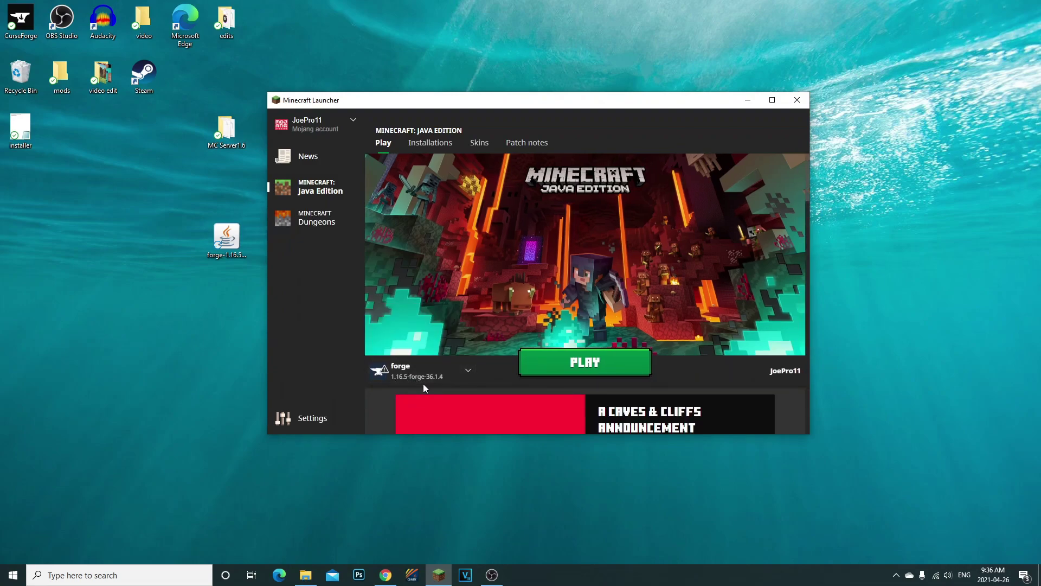
{"action": "left_click", "coordinate": [796, 100]}
Use the Run dialog with %appdata% to open the .minecraft folder, and move its window clear of the desktop icons
{"action": "left_click", "coordinate": [158, 583]}
{"action": "type", "text": "run"}
{"action": "left_click", "coordinate": [90, 296]}
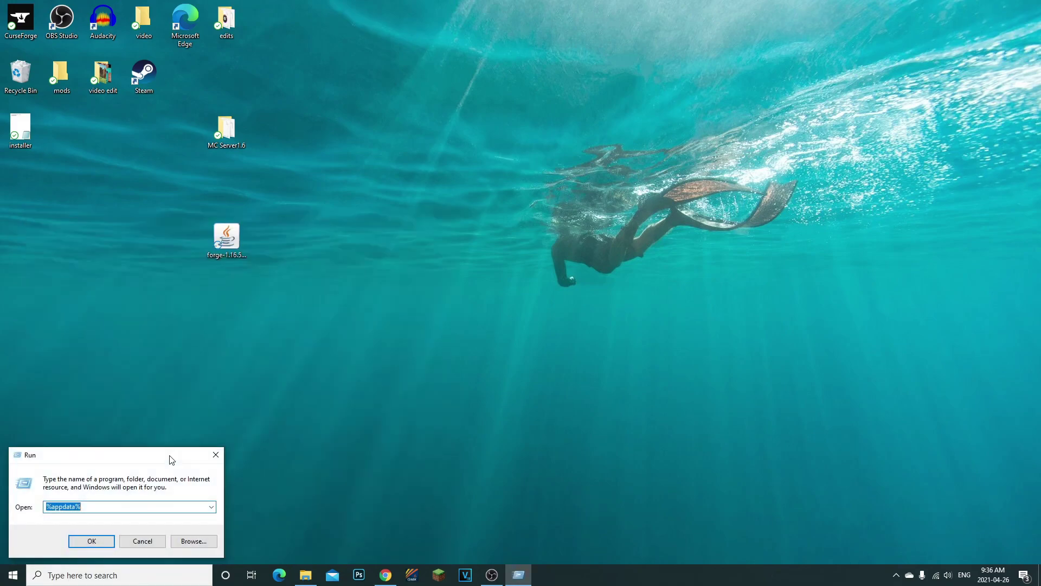
{"action": "left_click", "coordinate": [91, 541]}
{"action": "double_click", "coordinate": [202, 204]}
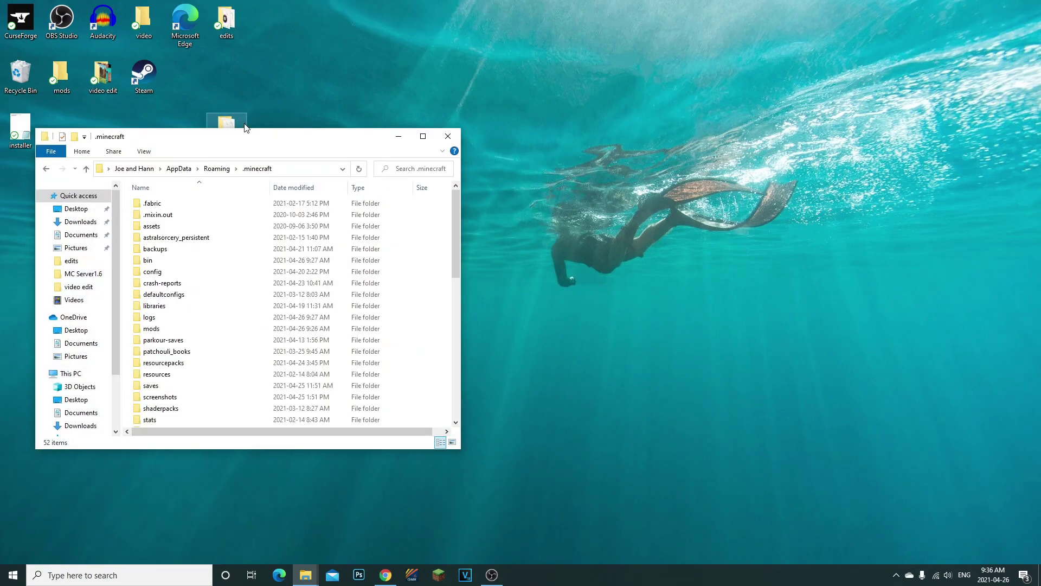
{"action": "left_click_drag", "start_coordinate": [249, 147], "coordinate": [576, 147]}
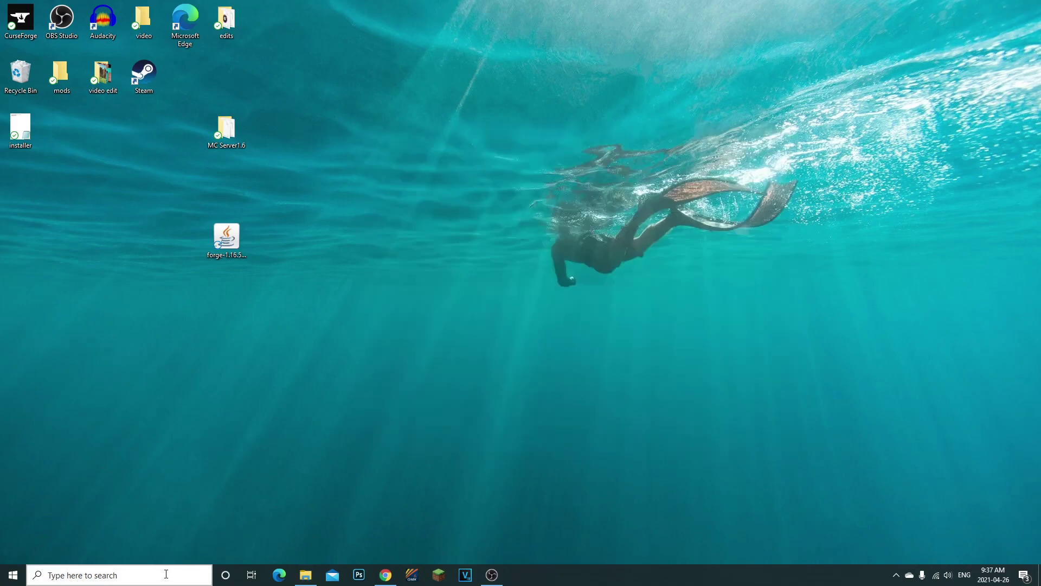
Demonstrate the route to the .minecraft folder again by running %appdata% from the Run dialog
{"action": "left_click", "coordinate": [166, 574]}
{"action": "type", "text": "run"}
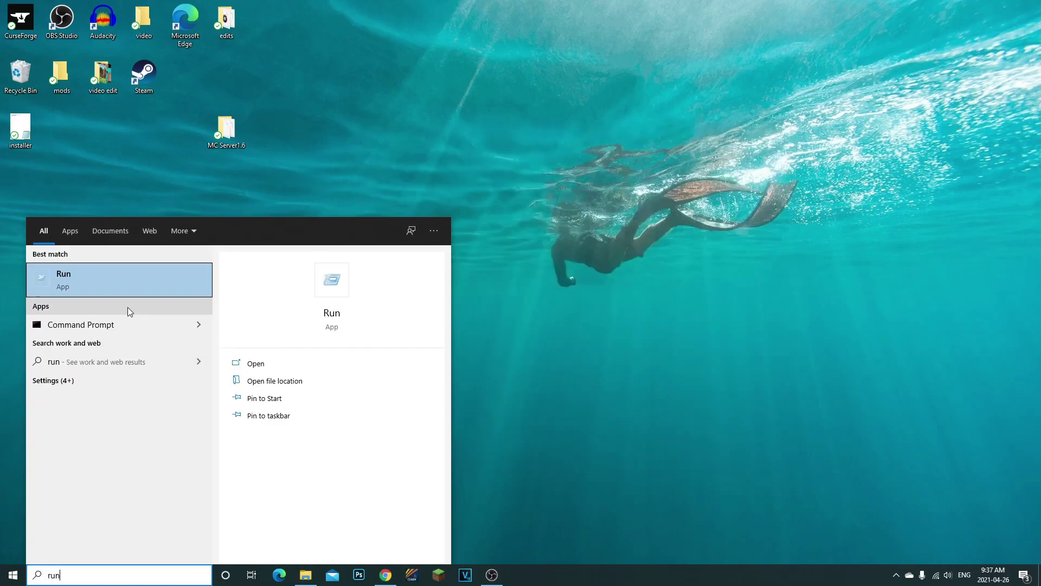
{"action": "key", "text": "Return"}
{"action": "left_click", "coordinate": [65, 506]}
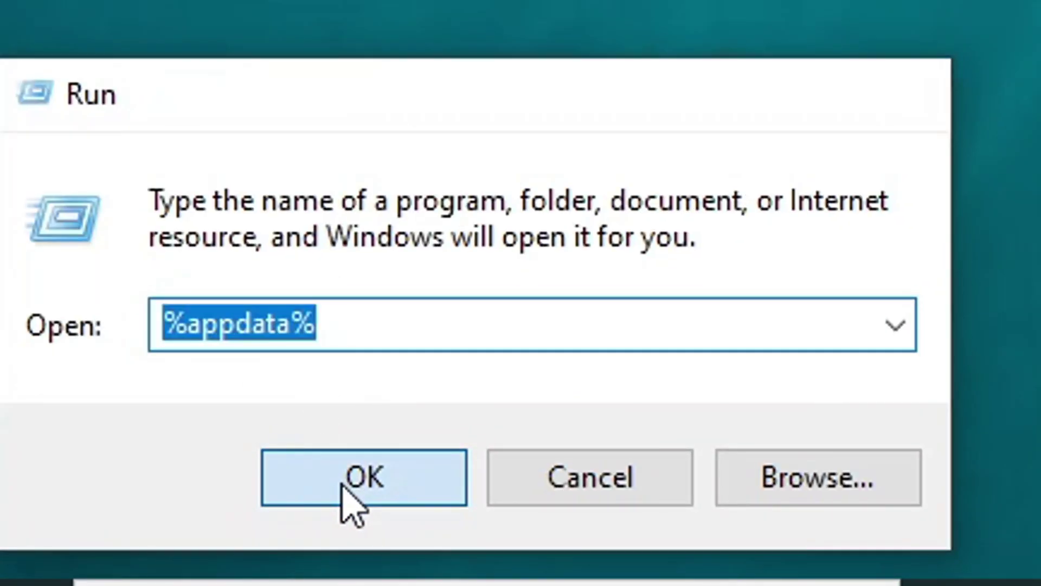
{"action": "left_click", "coordinate": [343, 484]}
{"action": "double_click", "coordinate": [516, 206]}
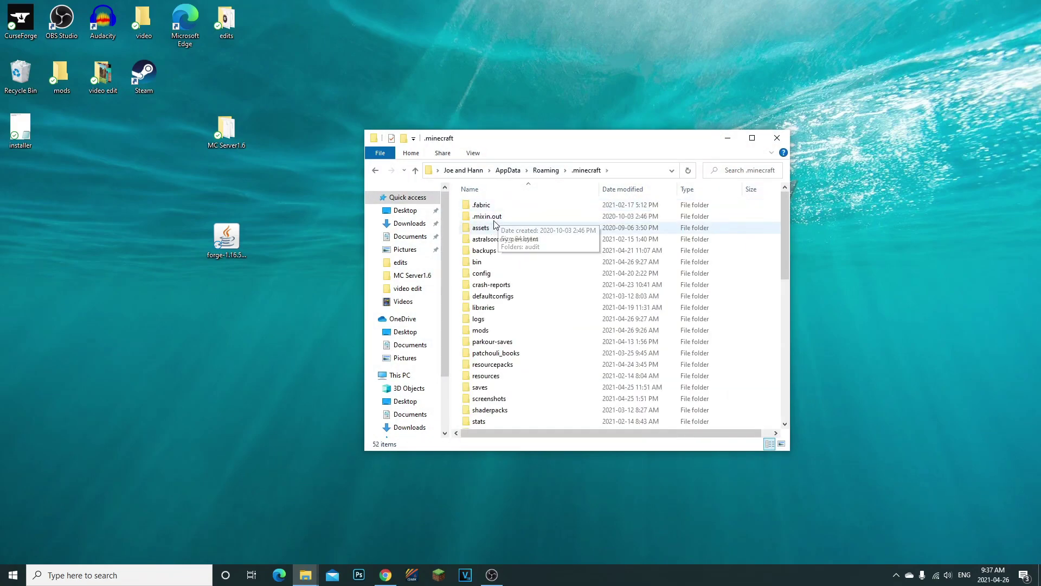
Look inside the mods folder of .minecraft, return to the parent folder and close the window
{"action": "left_click", "coordinate": [520, 331]}
{"action": "scroll", "coordinate": [521, 332], "scroll_direction": "down", "scroll_amount": 1}
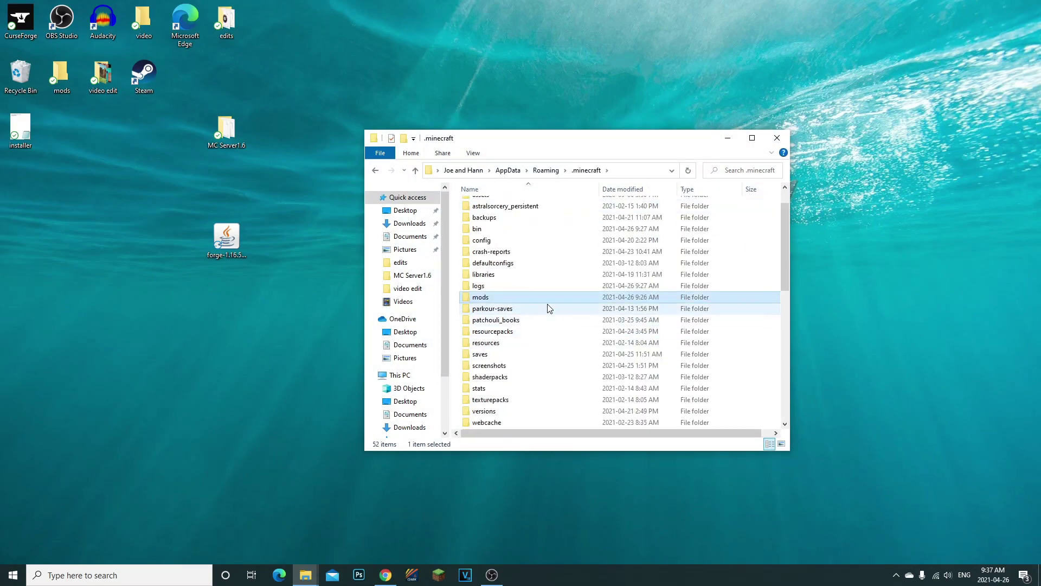
{"action": "left_click", "coordinate": [226, 238]}
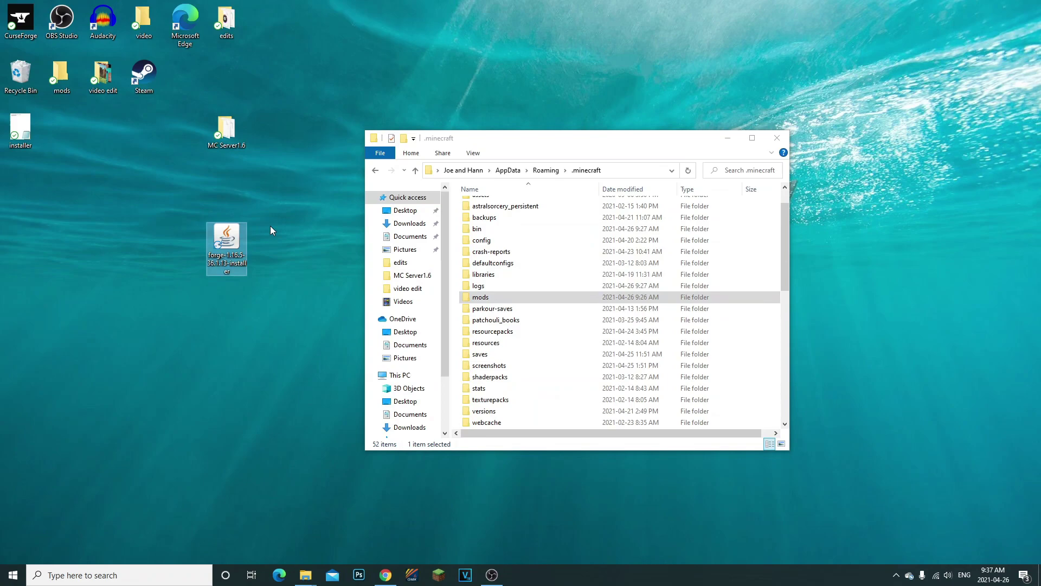
{"action": "left_click", "coordinate": [510, 300]}
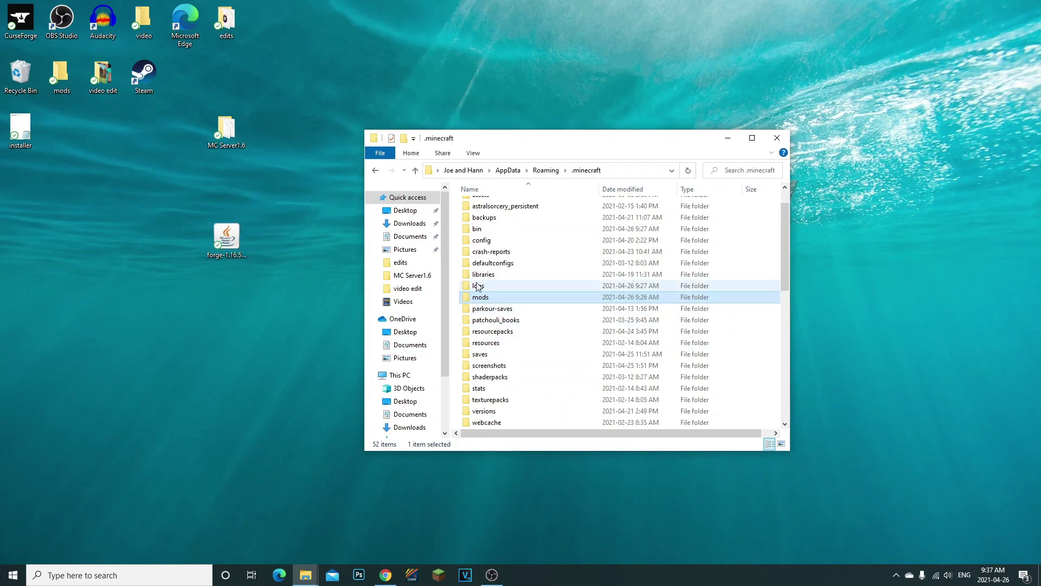
{"action": "double_click", "coordinate": [473, 296]}
{"action": "left_click", "coordinate": [375, 171]}
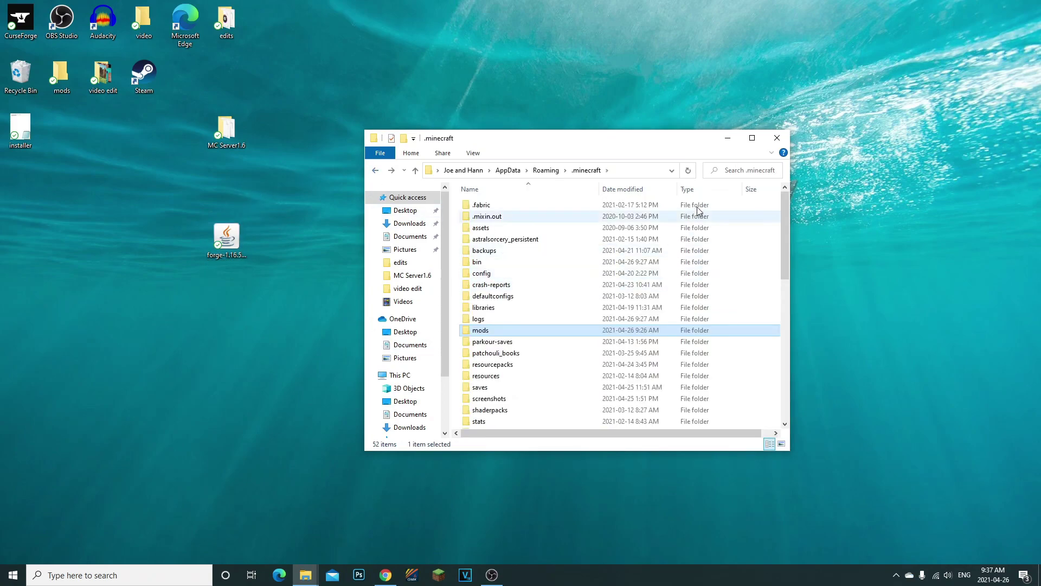
{"action": "left_click", "coordinate": [778, 137]}
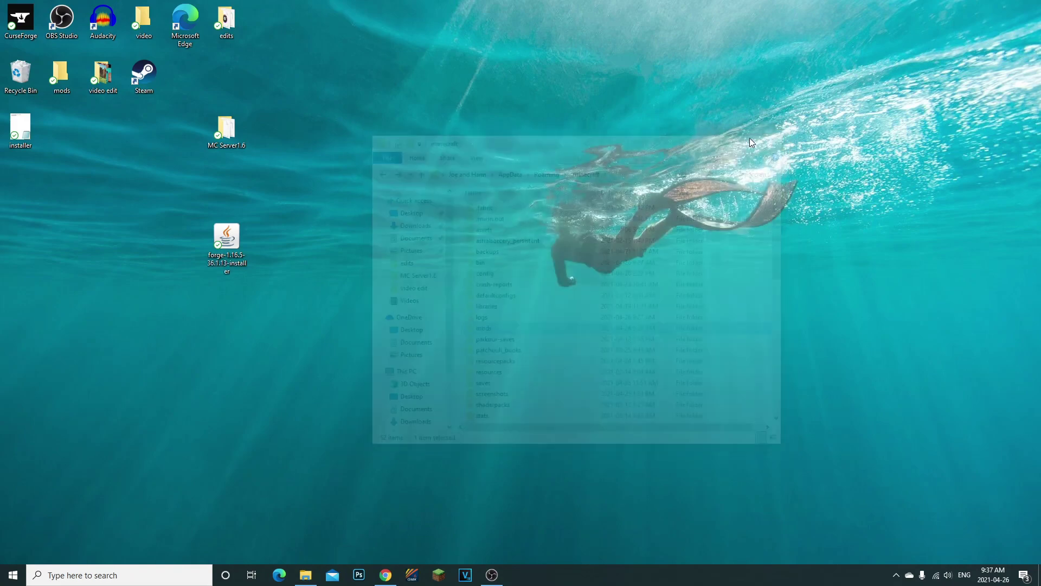
Open the Forge installer on the desktop and choose the Install server option
{"action": "double_click", "coordinate": [216, 236]}
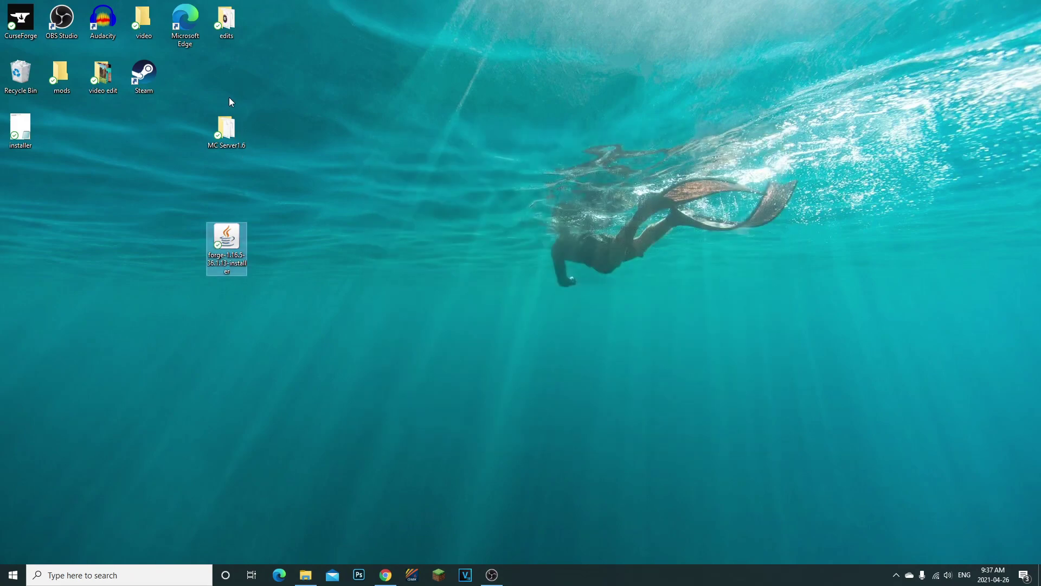
{"action": "left_click", "coordinate": [490, 304]}
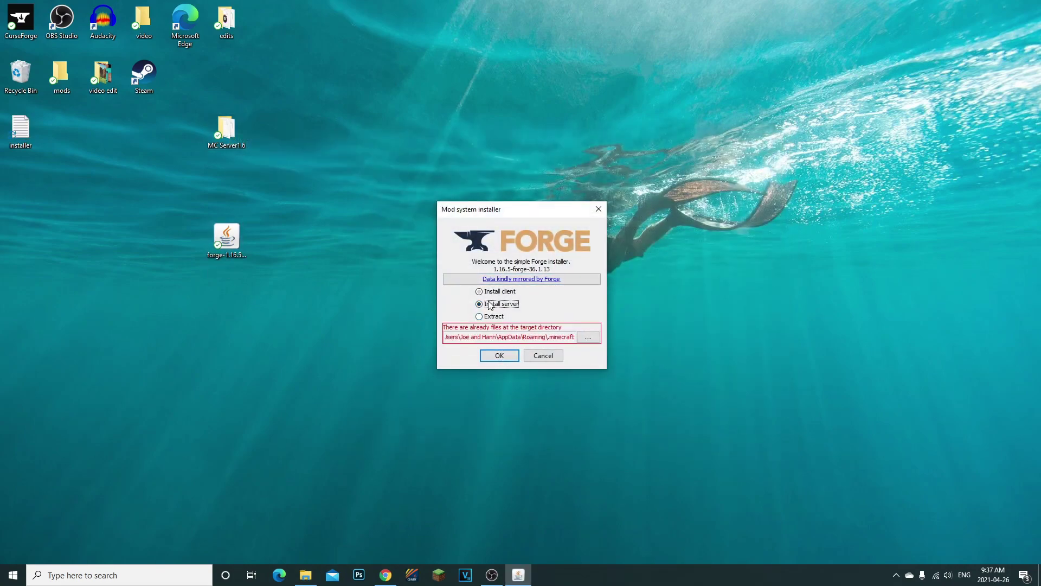
{"action": "left_click", "coordinate": [588, 337]}
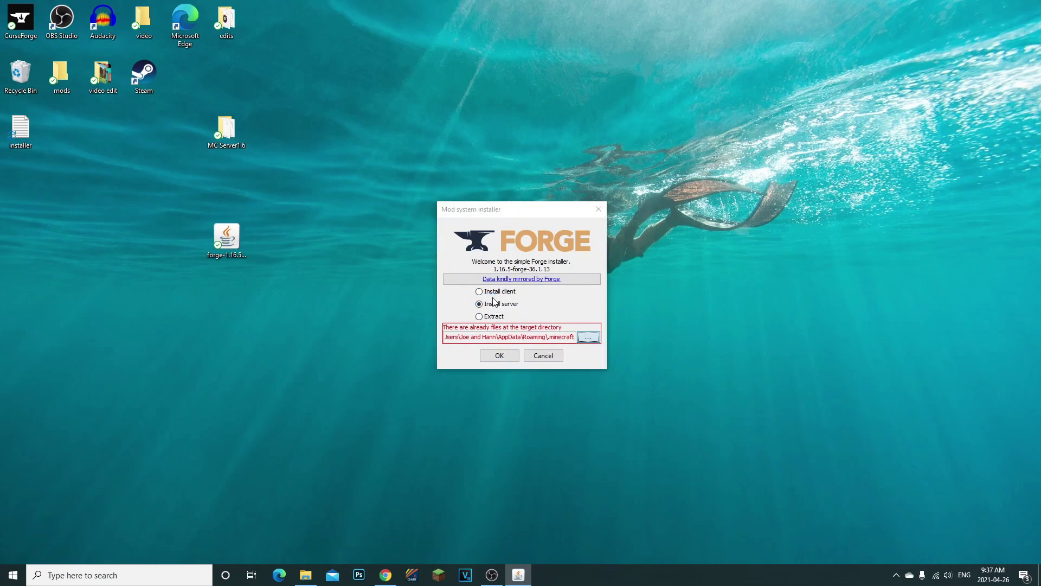
{"action": "left_click", "coordinate": [672, 174]}
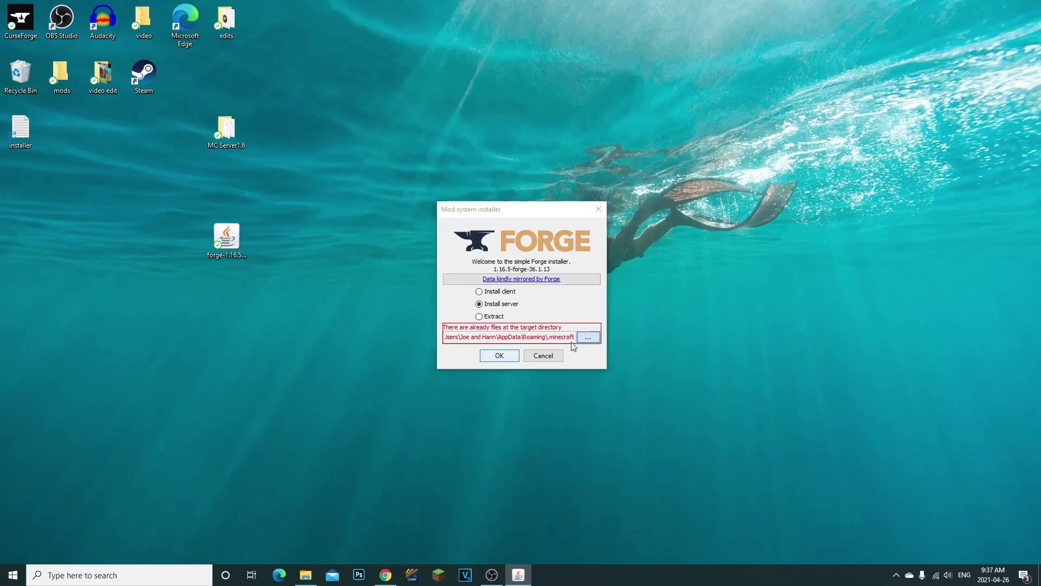
Set the desktop's MC Server1.6 folder as the installation target and start the Forge server installation
{"action": "left_click", "coordinate": [577, 340]}
{"action": "left_click", "coordinate": [408, 266]}
{"action": "left_click", "coordinate": [238, 140]}
{"action": "left_click", "coordinate": [462, 312]}
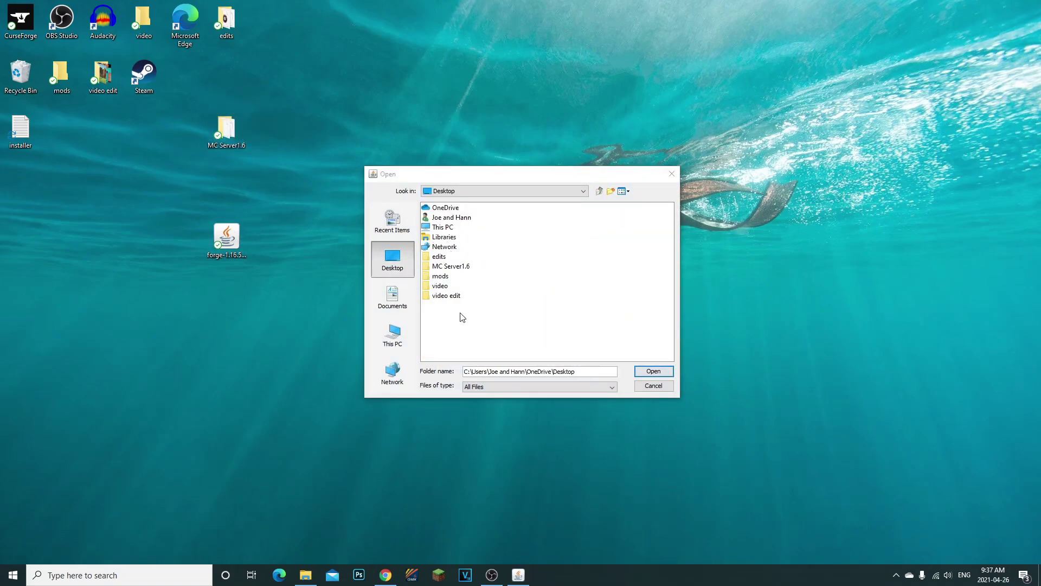
{"action": "double_click", "coordinate": [458, 266]}
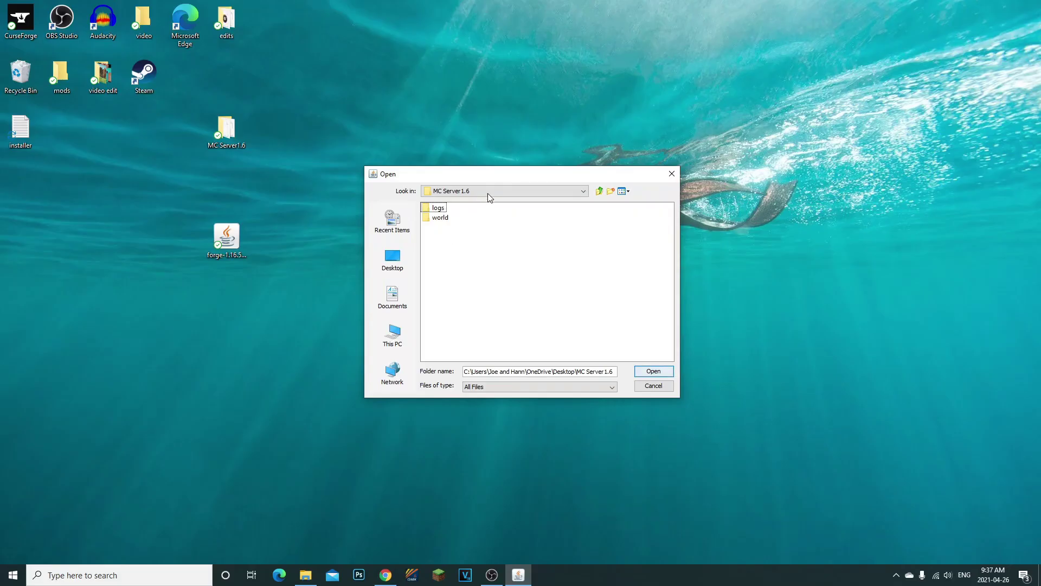
{"action": "left_click", "coordinate": [653, 371]}
{"action": "left_click", "coordinate": [499, 353]}
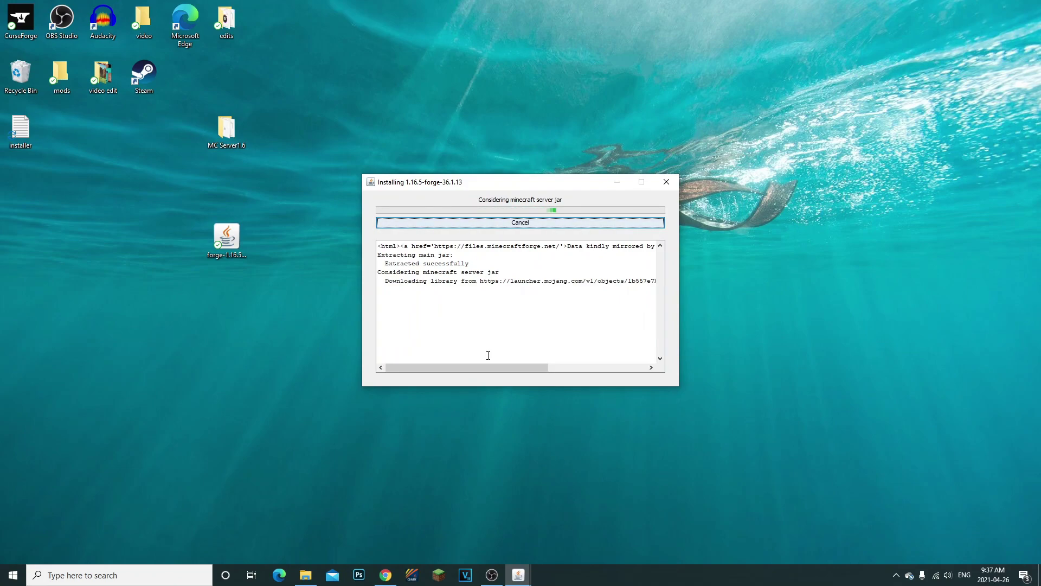
Open the MC Server1.6 folder from the desktop while Forge installs, and dismiss the installer's completion message
{"action": "left_click", "coordinate": [228, 137]}
{"action": "double_click", "coordinate": [228, 137]}
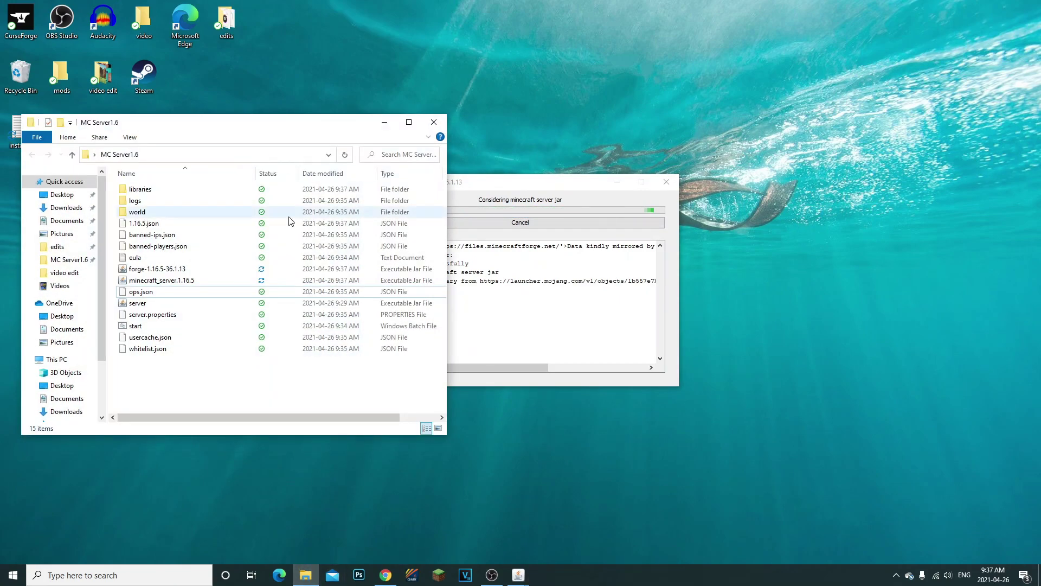
{"action": "left_click_drag", "start_coordinate": [184, 376], "coordinate": [190, 200]}
{"action": "left_click", "coordinate": [192, 408]}
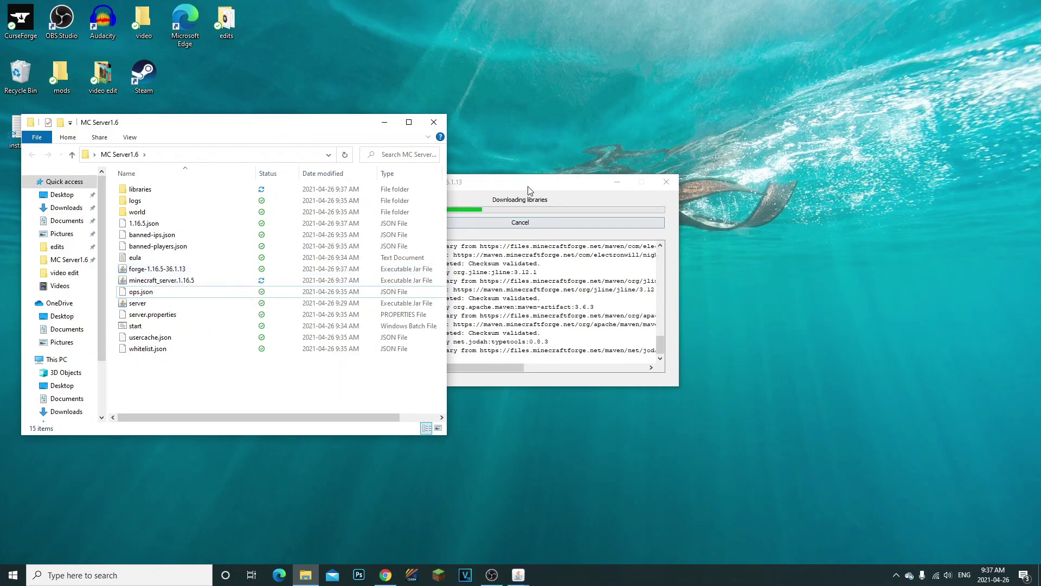
{"action": "left_click_drag", "start_coordinate": [528, 191], "coordinate": [626, 168]}
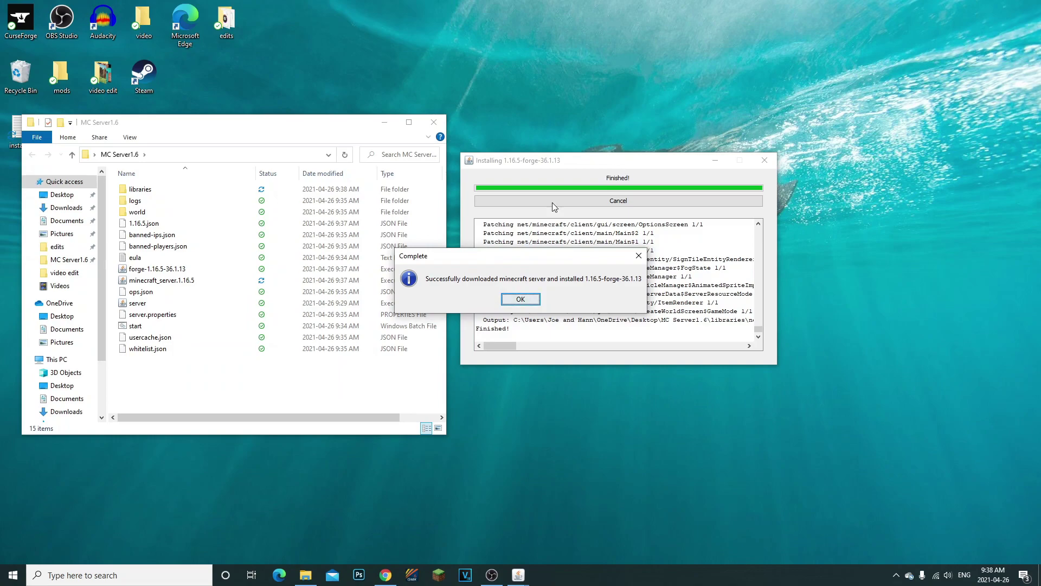
{"action": "left_click", "coordinate": [521, 300]}
Run the forge-1.16.5-36.1.13 jar file in the MC Server1.6 folder to start the Forge server
{"action": "left_click_drag", "start_coordinate": [200, 132], "coordinate": [432, 137]}
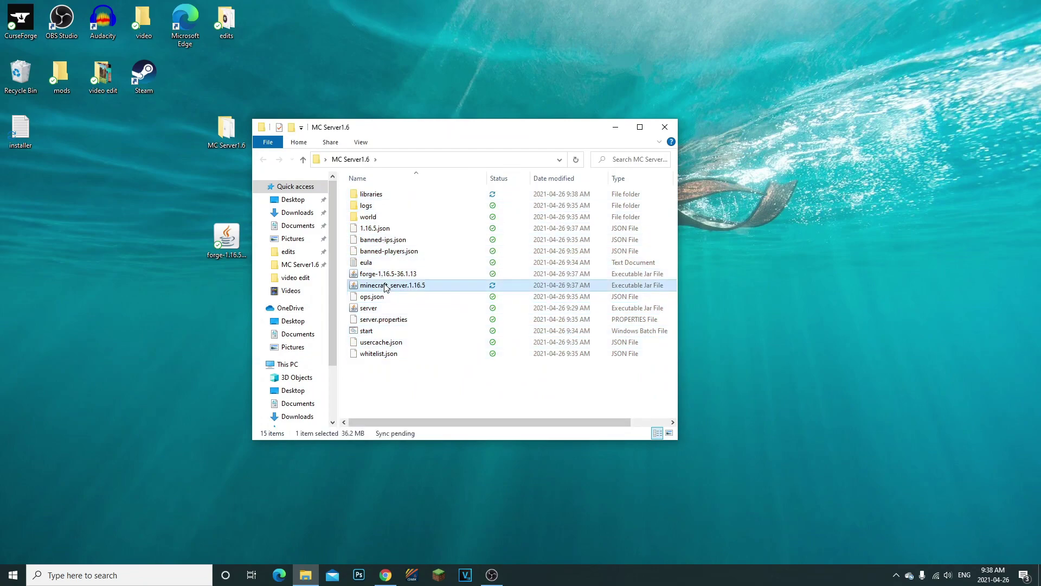
{"action": "left_click", "coordinate": [406, 276]}
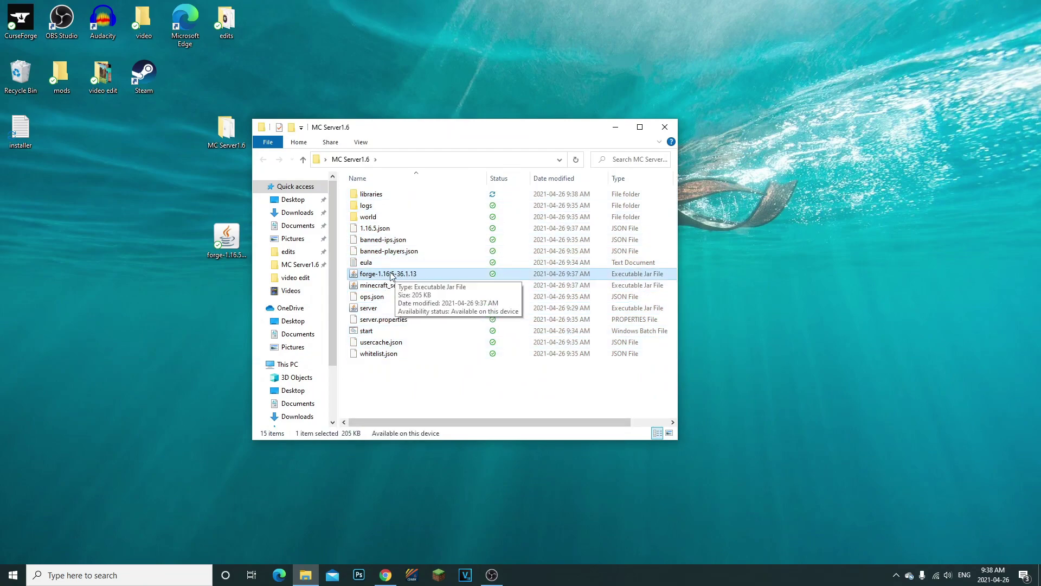
{"action": "left_click_drag", "start_coordinate": [431, 379], "coordinate": [404, 143]}
{"action": "left_click", "coordinate": [436, 393]}
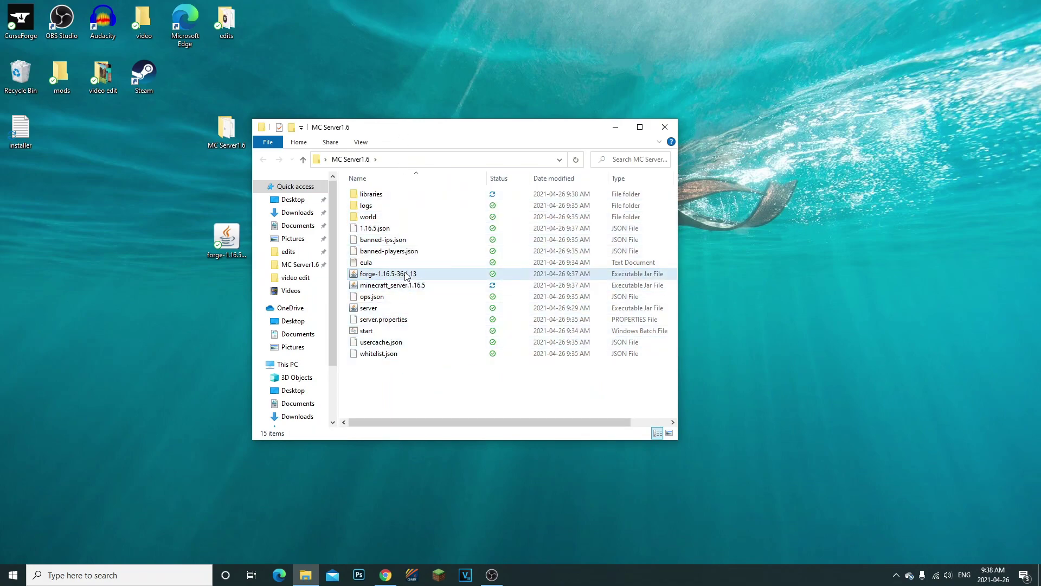
{"action": "double_click", "coordinate": [407, 276]}
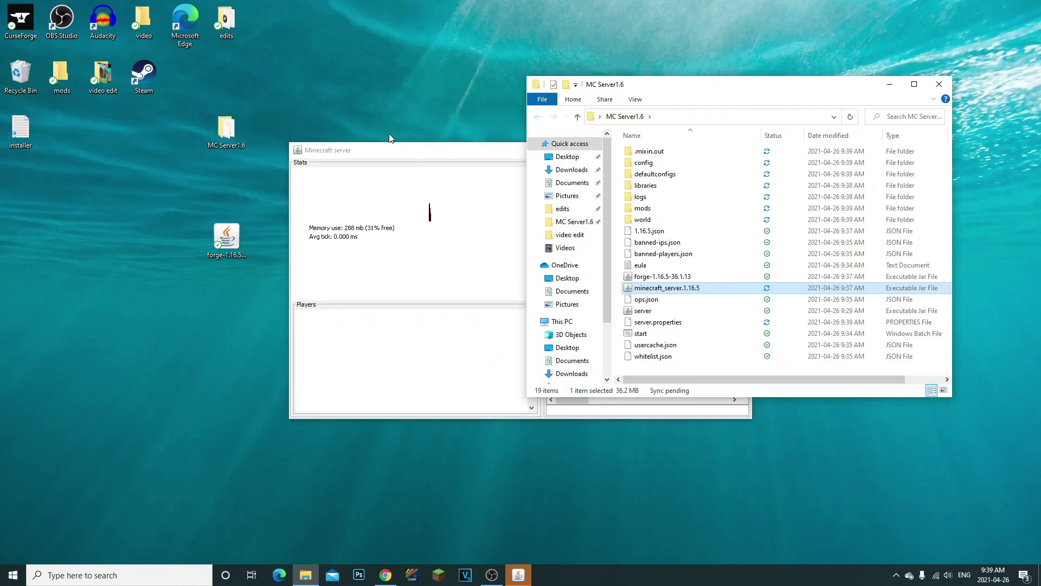
Examine the Minecraft server's startup log and point out the start and forge-1.16.5-36.1.13 files in the server folder
{"action": "left_click_drag", "start_coordinate": [396, 153], "coordinate": [180, 147]}
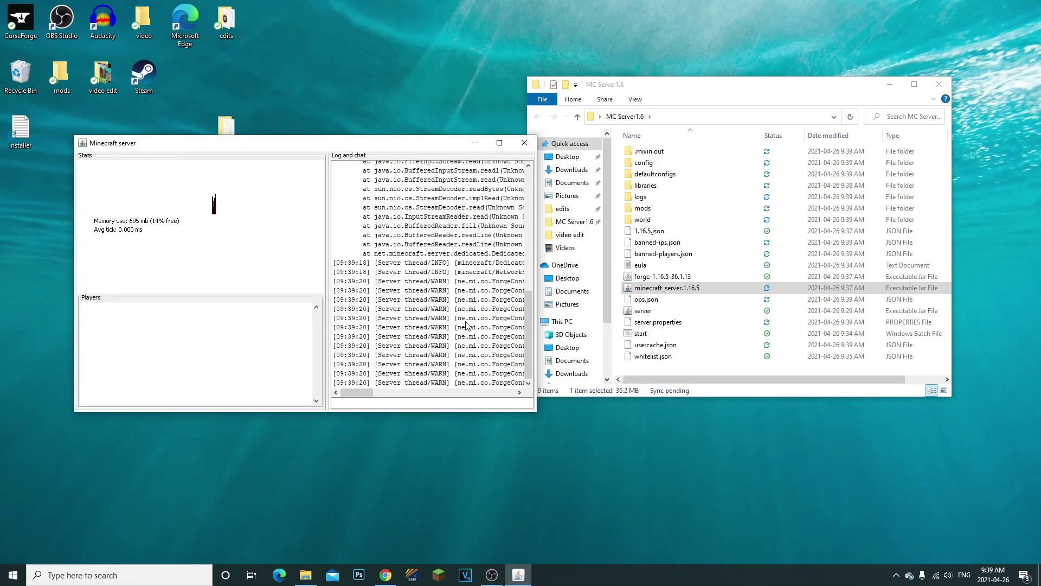
{"action": "scroll", "coordinate": [466, 324], "scroll_direction": "up", "scroll_amount": 3}
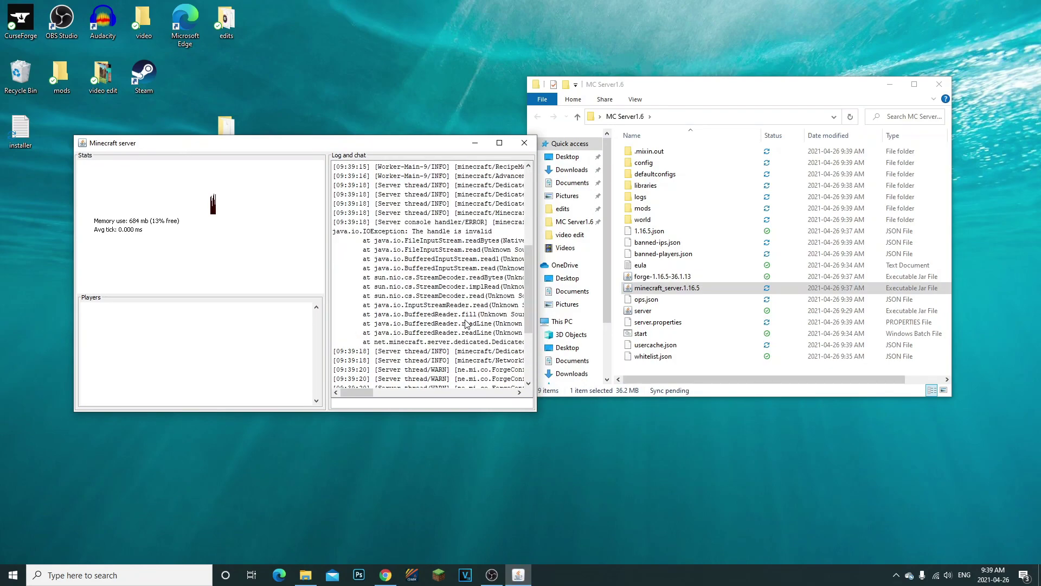
{"action": "scroll", "coordinate": [466, 325], "scroll_direction": "down", "scroll_amount": 5}
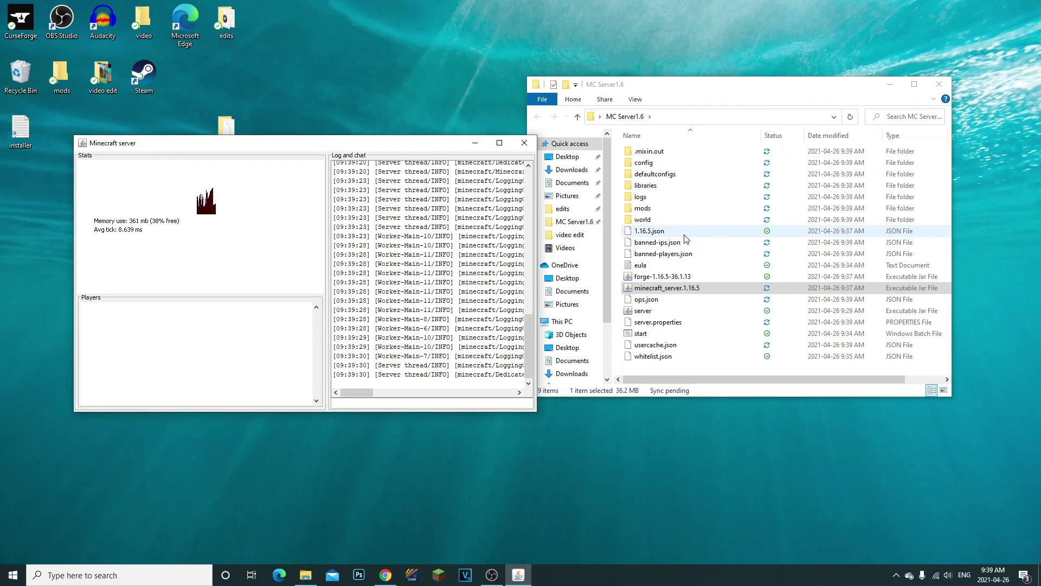
{"action": "left_click", "coordinate": [651, 334]}
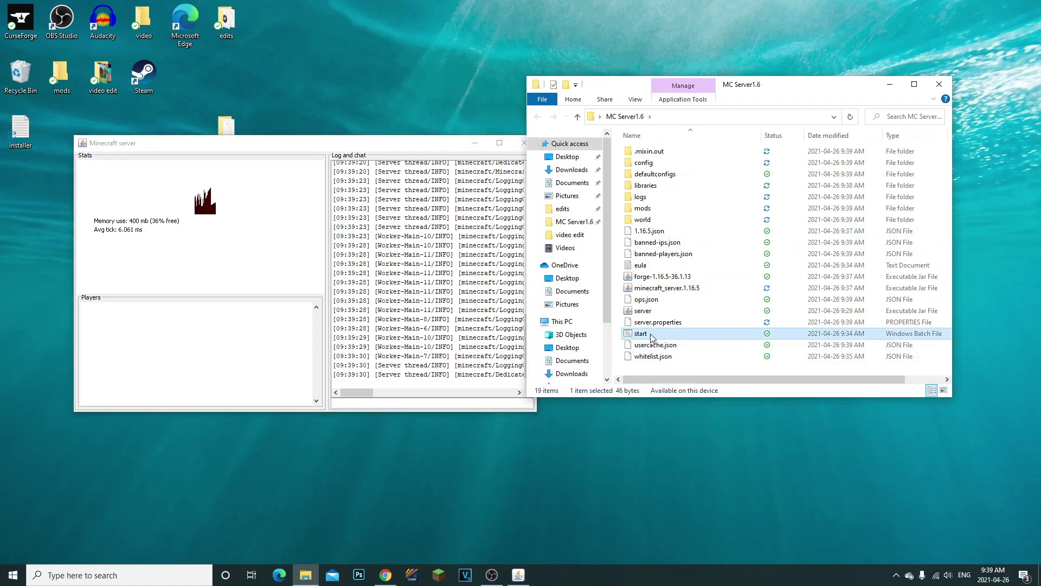
{"action": "left_click", "coordinate": [659, 276]}
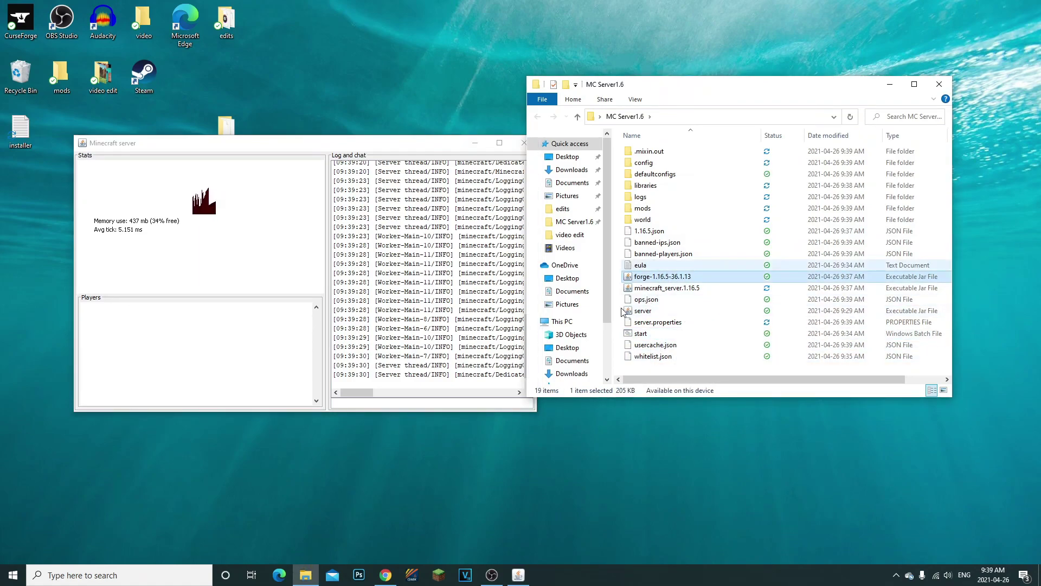
{"action": "left_click", "coordinate": [522, 347]}
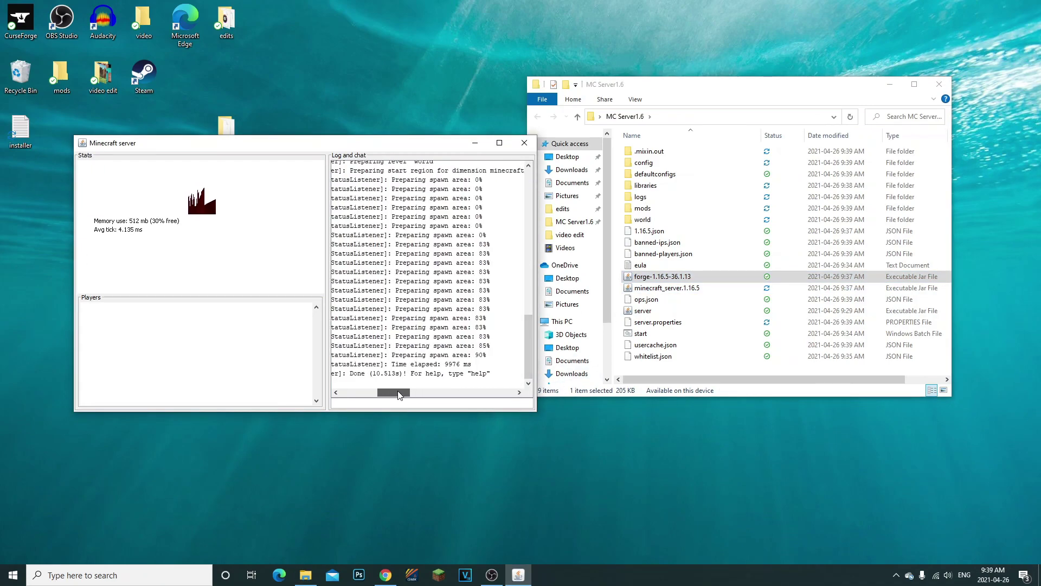
Shut down the Minecraft server by sending it the stop command
{"action": "left_click", "coordinate": [401, 405]}
{"action": "type", "text": "stop"}
{"action": "key", "text": "Return"}
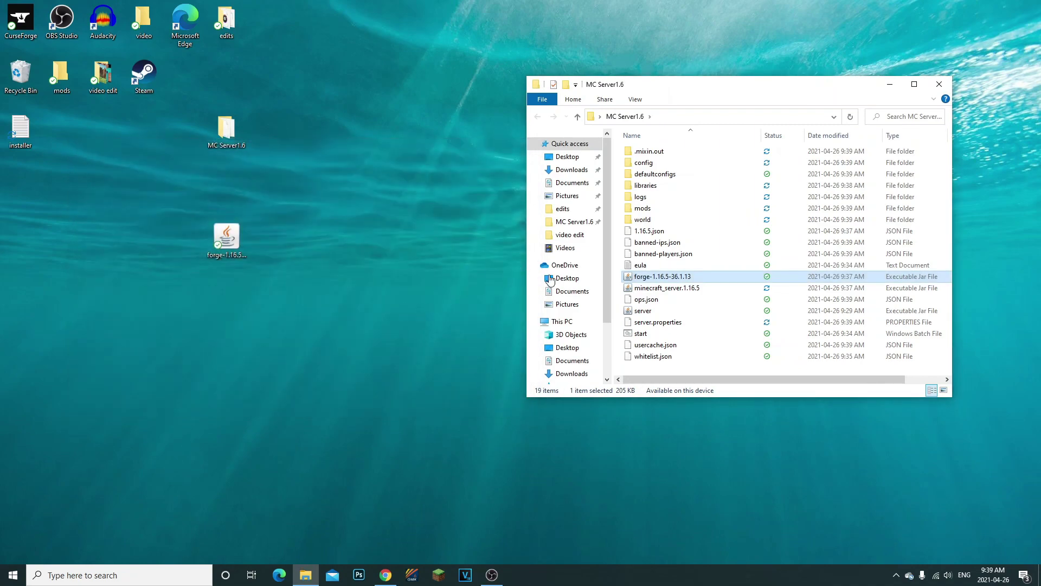
Rename the forge-1.16.5-36.1.13 jar file in the MC Server1.6 folder as forge
{"action": "left_click_drag", "start_coordinate": [668, 86], "coordinate": [665, 83]}
{"action": "right_click", "coordinate": [656, 271]}
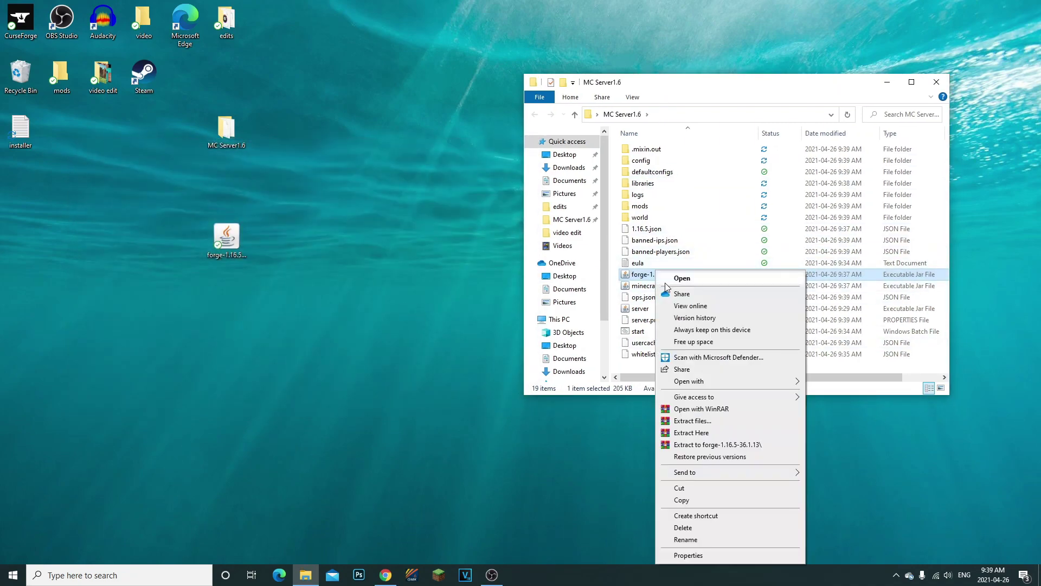
{"action": "left_click", "coordinate": [686, 533]}
{"action": "left_click", "coordinate": [685, 287]}
{"action": "left_click", "coordinate": [693, 273]}
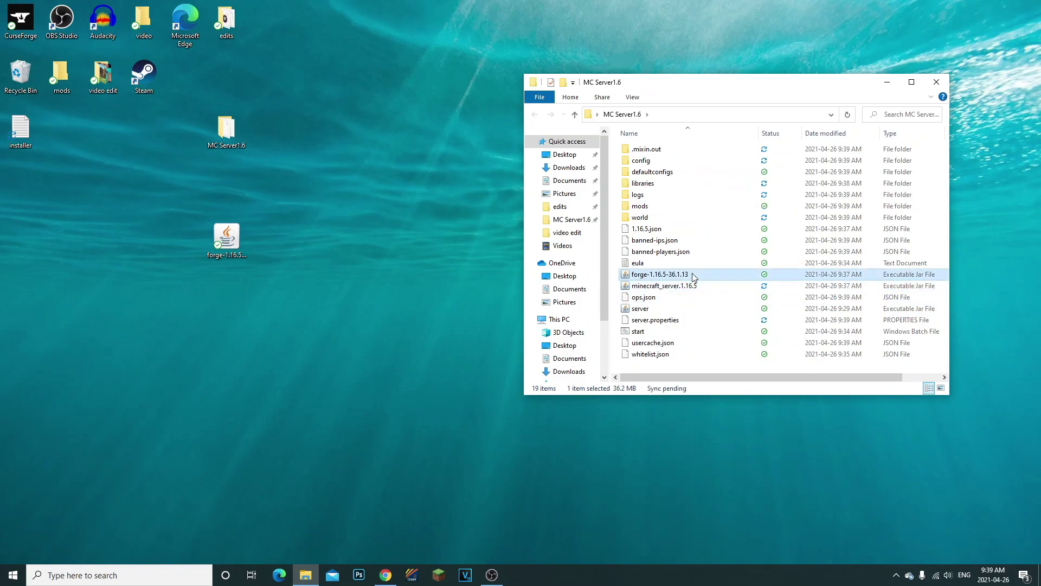
{"action": "right_click", "coordinate": [682, 268]}
{"action": "right_click", "coordinate": [652, 272]}
{"action": "left_click", "coordinate": [686, 539]}
{"action": "type", "text": "forge"}
{"action": "key", "text": "Return"}
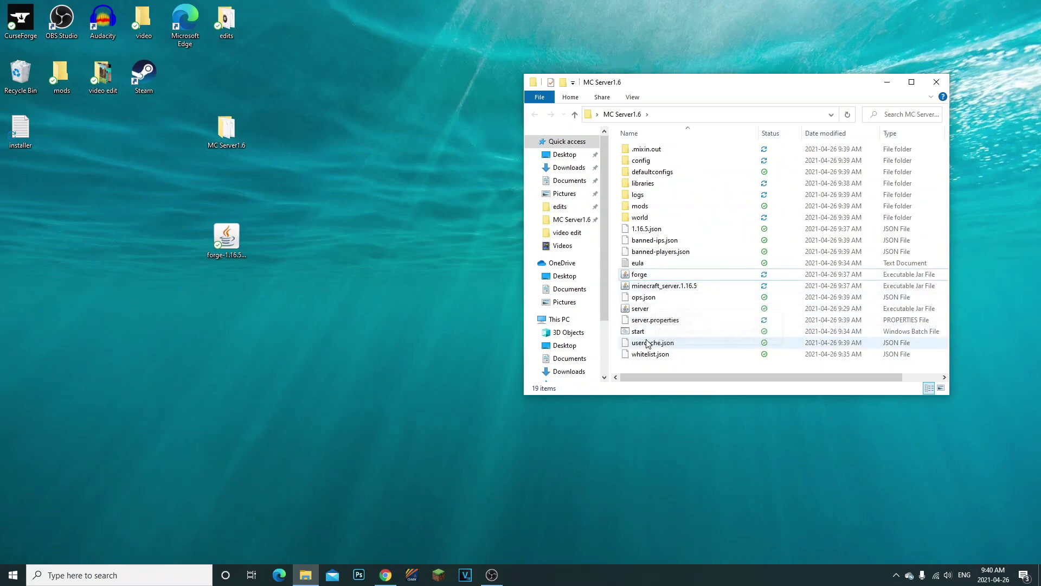
Edit the start batch file to launch forge.jar, making it "java -Xmx2048M -Xms2048M -jar forge.jar nogui", then save and close it
{"action": "left_click", "coordinate": [664, 331]}
{"action": "mouse_move", "coordinate": [669, 366]}
{"action": "left_mouse_down"}
{"action": "mouse_move", "coordinate": [663, 324]}
{"action": "mouse_move", "coordinate": [658, 355]}
{"action": "left_mouse_up"}
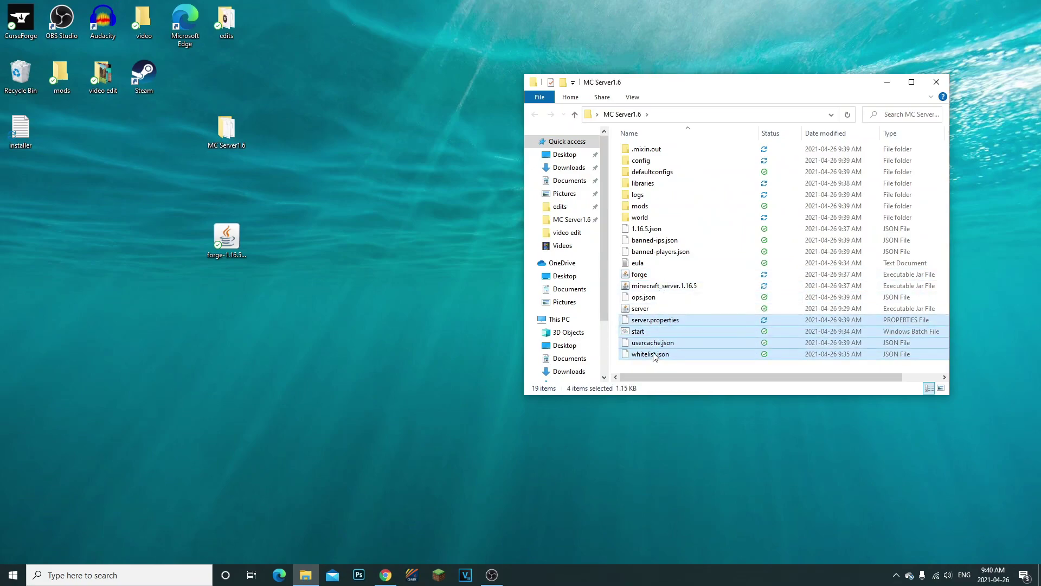
{"action": "left_click", "coordinate": [644, 331]}
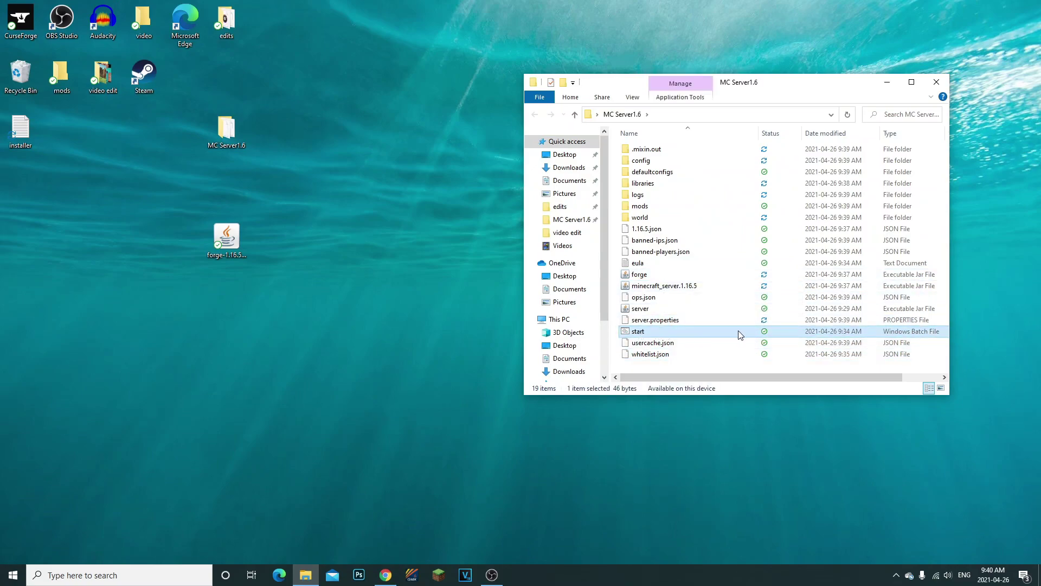
{"action": "right_click", "coordinate": [662, 333]}
{"action": "left_click", "coordinate": [692, 34]}
{"action": "left_click_drag", "start_coordinate": [570, 202], "coordinate": [295, 256]}
{"action": "type", "text": "forge"}
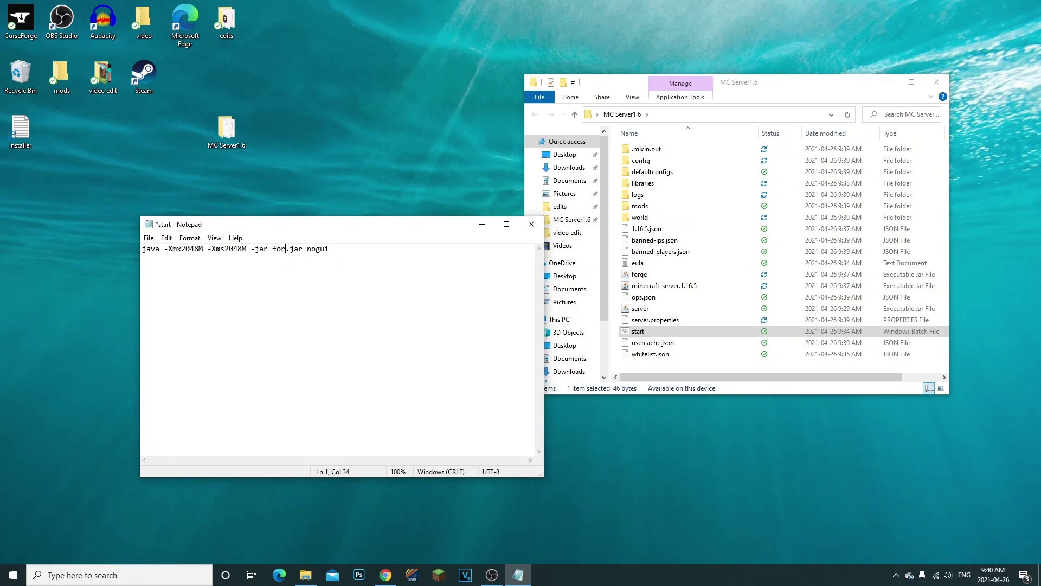
{"action": "left_click", "coordinate": [149, 238]}
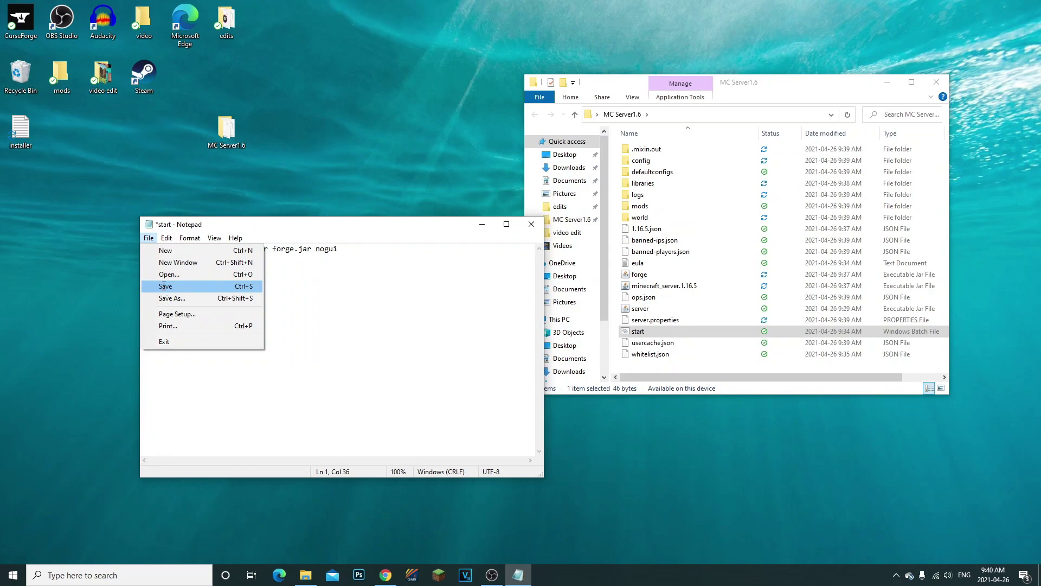
{"action": "left_click", "coordinate": [165, 287]}
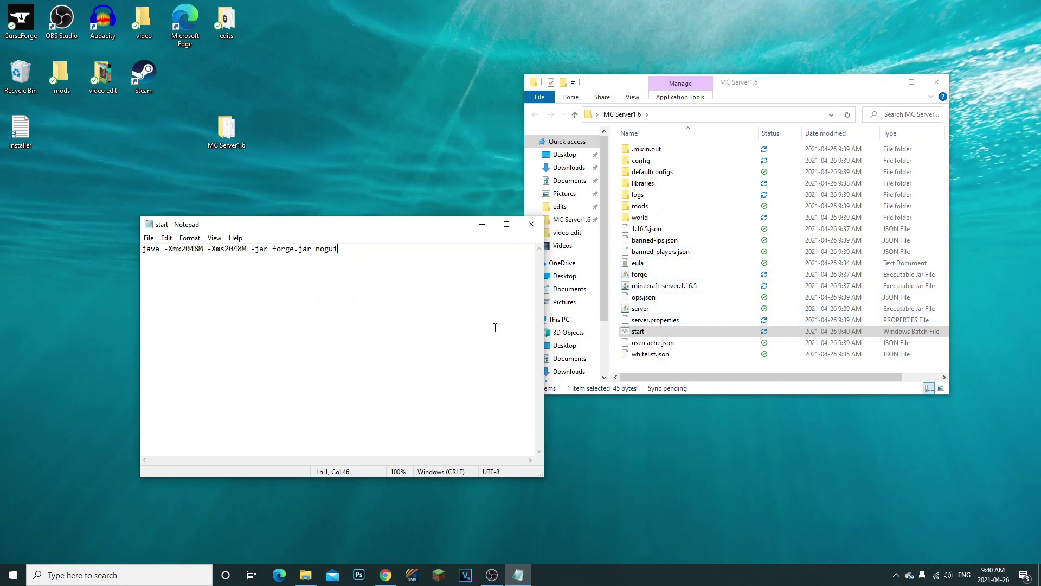
{"action": "key", "text": "alt+F4"}
Run the start batch file to launch the Forge server, and point out the server and forge jar files
{"action": "double_click", "coordinate": [638, 332]}
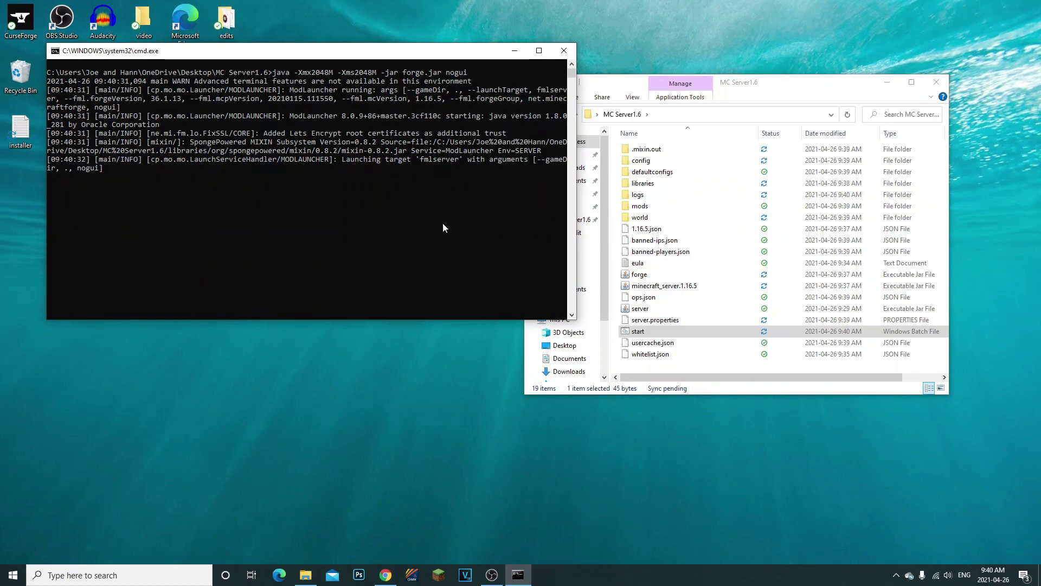
{"action": "left_click", "coordinate": [667, 276]}
{"action": "left_click", "coordinate": [669, 310]}
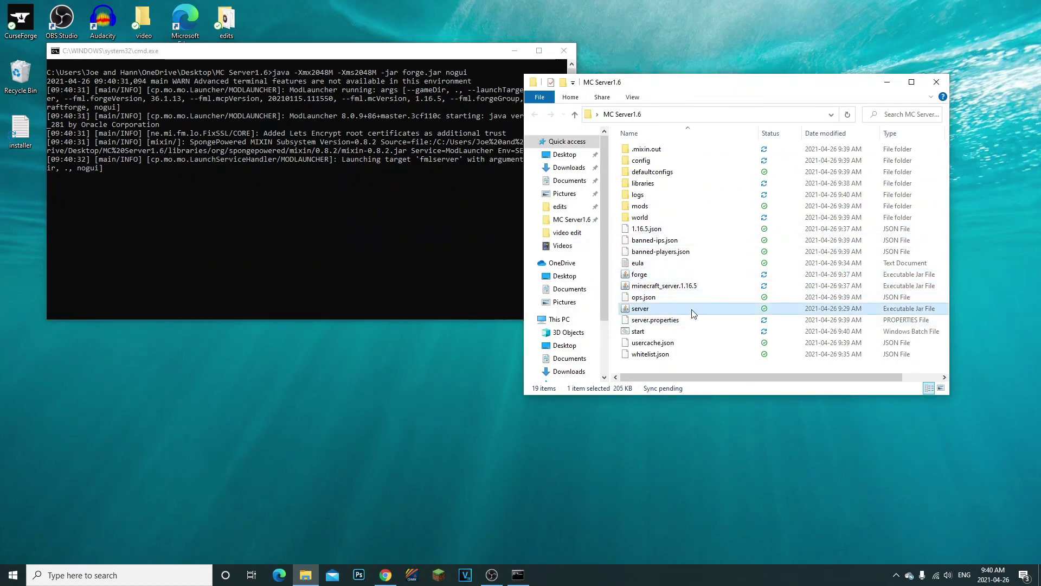
{"action": "left_click", "coordinate": [660, 274]}
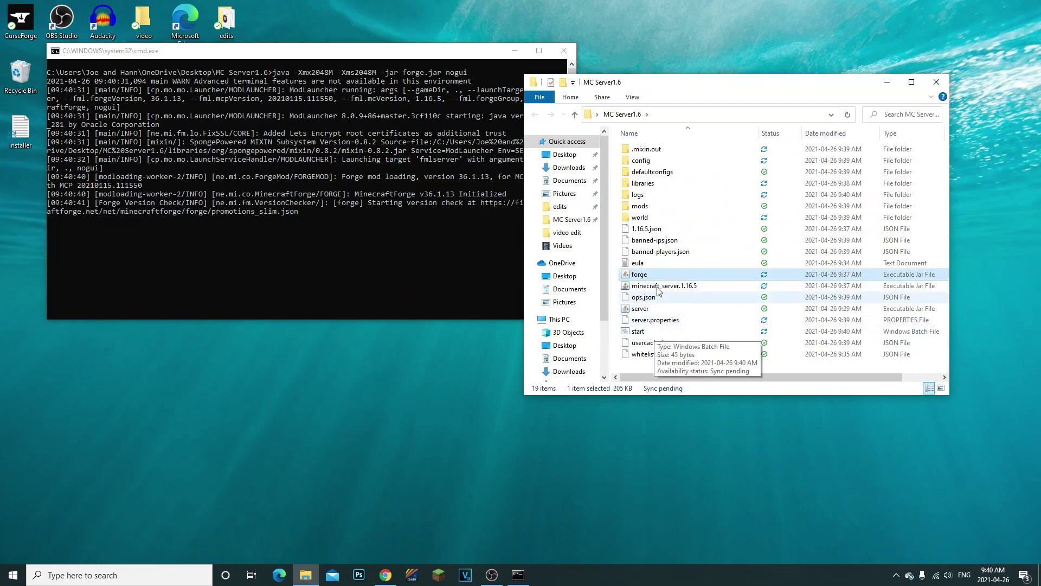
{"action": "left_click", "coordinate": [455, 230]}
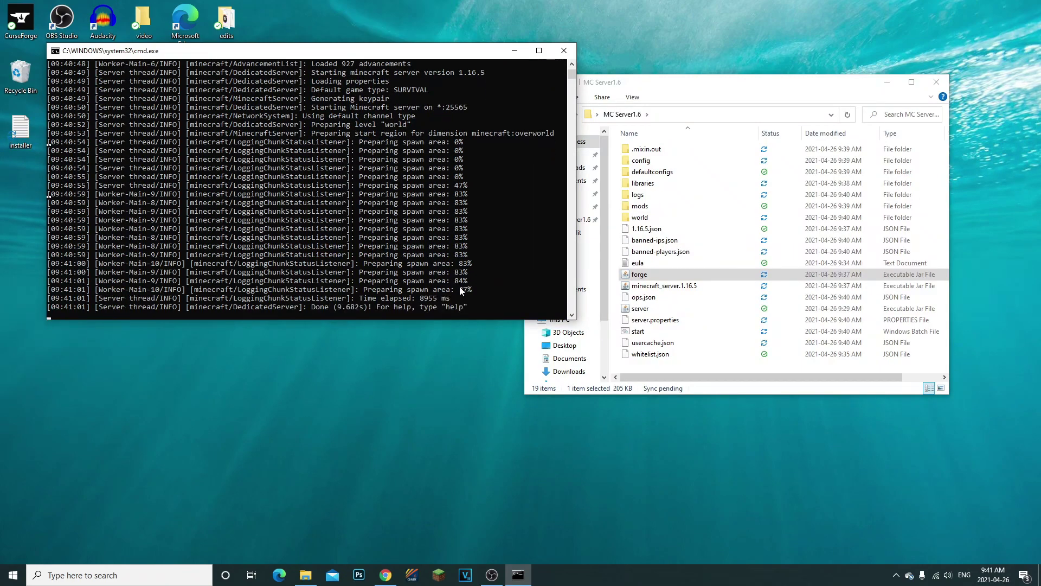
Stop the running Forge server with the stop command and move the MC Server1.6 folder window aside
{"action": "type", "text": "top"}
{"action": "key", "text": "Return"}
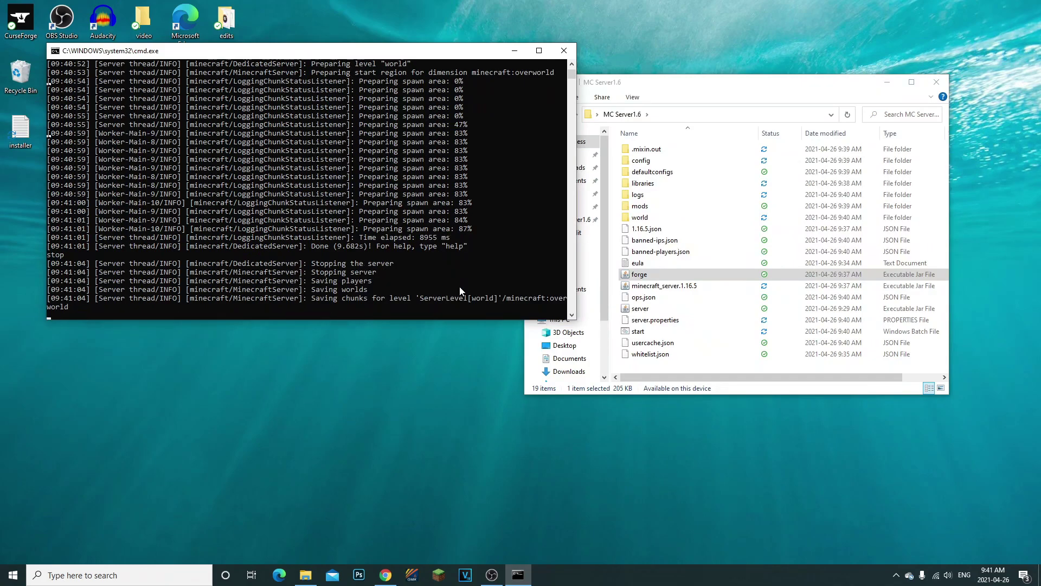
{"action": "left_click_drag", "start_coordinate": [685, 87], "coordinate": [459, 46]}
{"action": "left_click", "coordinate": [783, 289]}
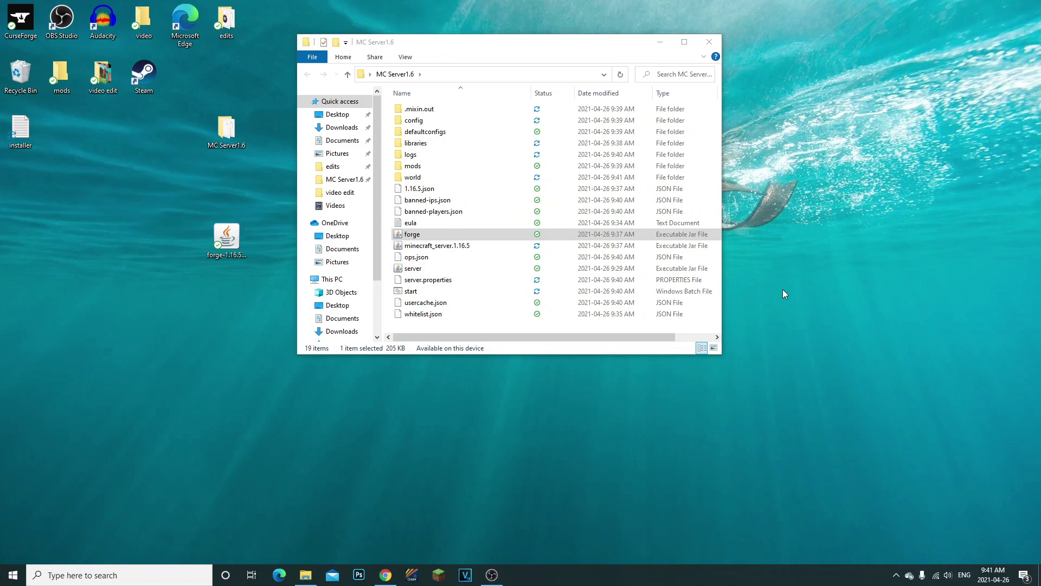
Open the mods folder inside the MC Server1.6 folder
{"action": "left_click_drag", "start_coordinate": [266, 283], "coordinate": [266, 239]}
{"action": "left_click", "coordinate": [389, 230]}
{"action": "left_click_drag", "start_coordinate": [402, 99], "coordinate": [443, 330]}
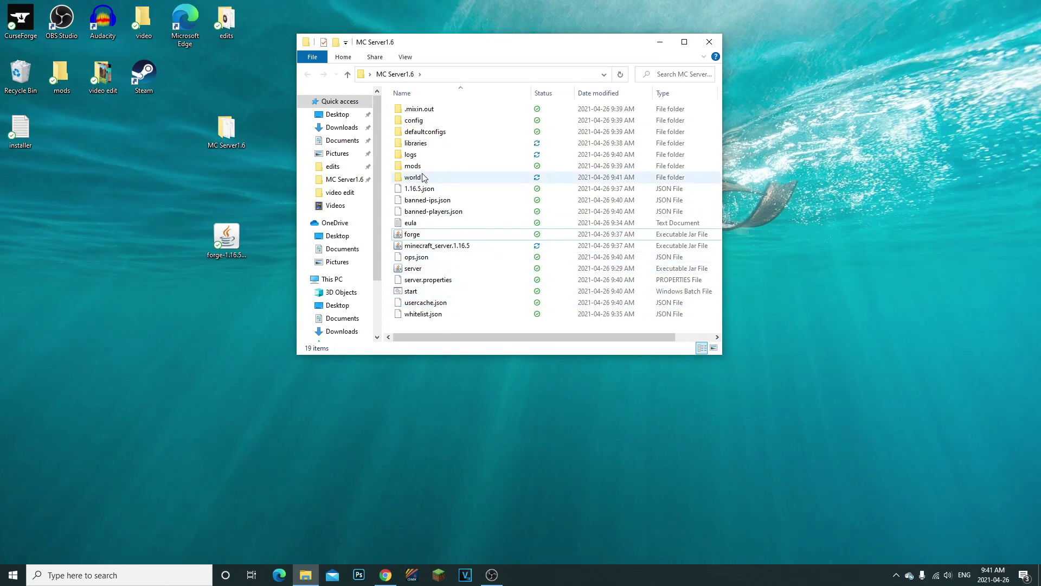
{"action": "double_click", "coordinate": [422, 167]}
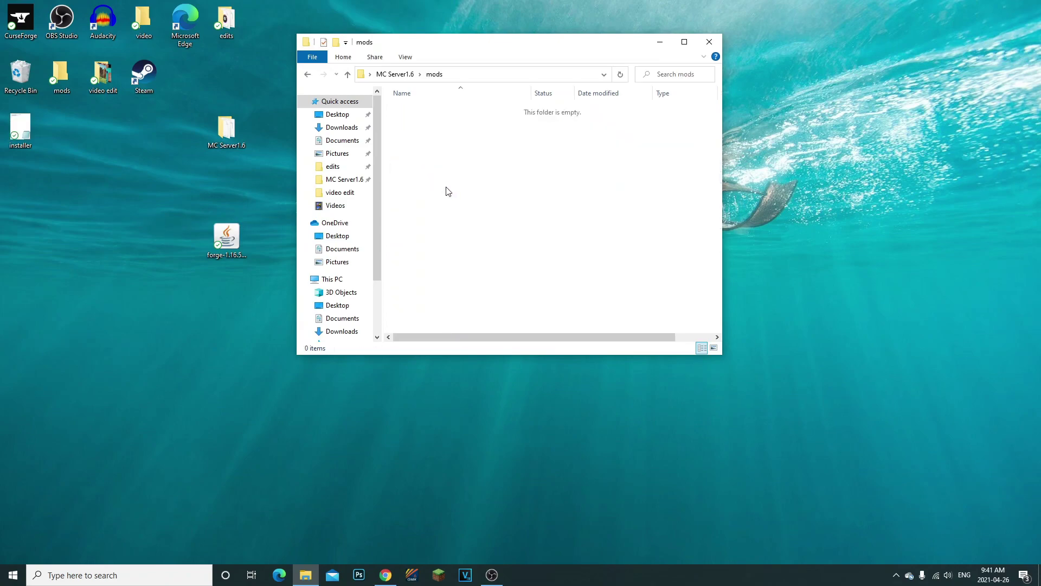
{"action": "left_click", "coordinate": [99, 161]}
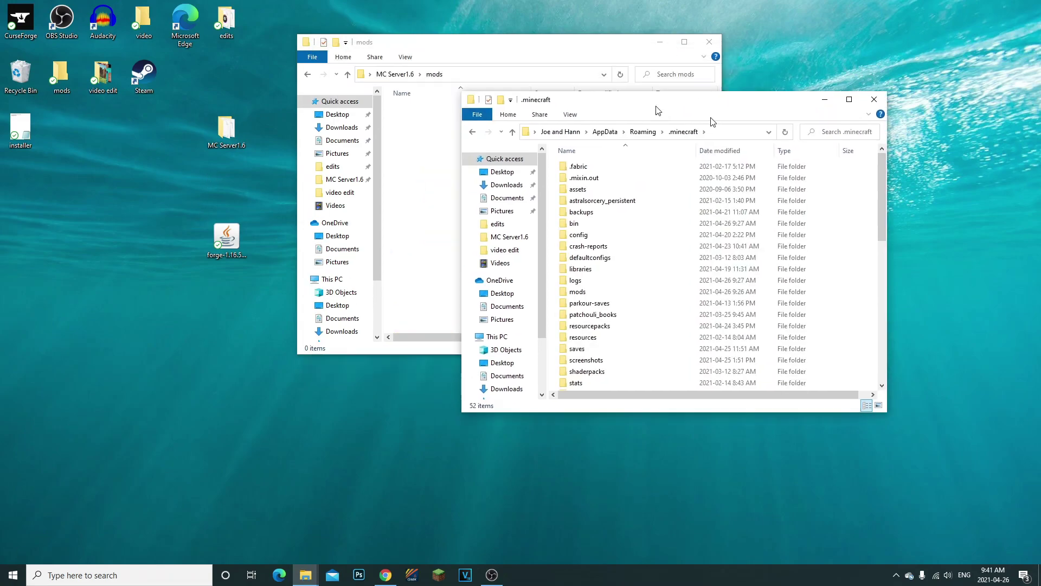
Copy the OptiFine_1.16.5_HD_U_G7 and jei-1.16.5-7.6.4.87 jars from the .minecraft mods folder into the MC Server1.6 mods folder
{"action": "left_click_drag", "start_coordinate": [656, 107], "coordinate": [854, 130]}
{"action": "double_click", "coordinate": [821, 313]}
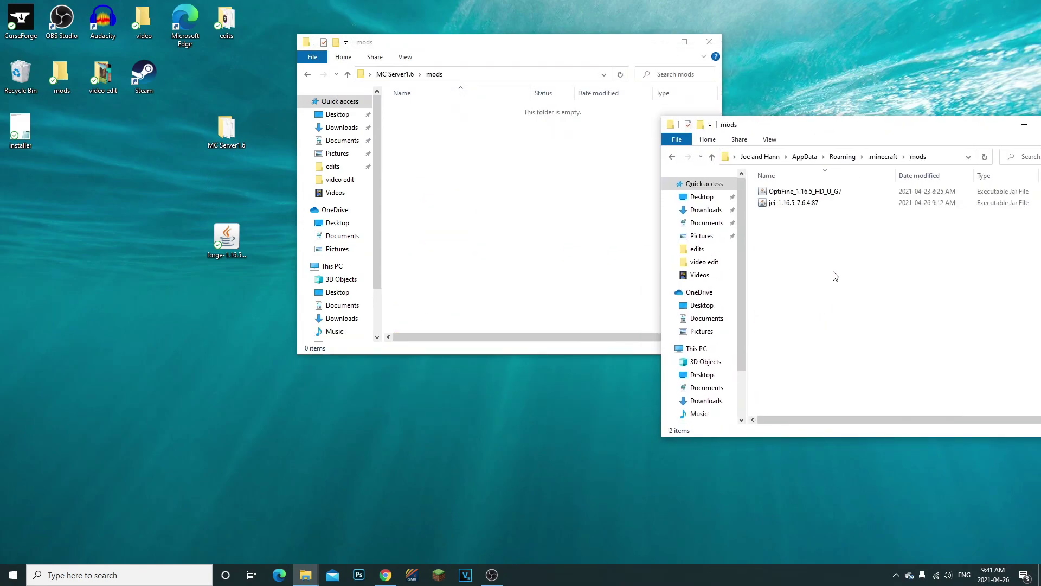
{"action": "key", "text": "ctrl+a"}
{"action": "right_click", "coordinate": [809, 201]}
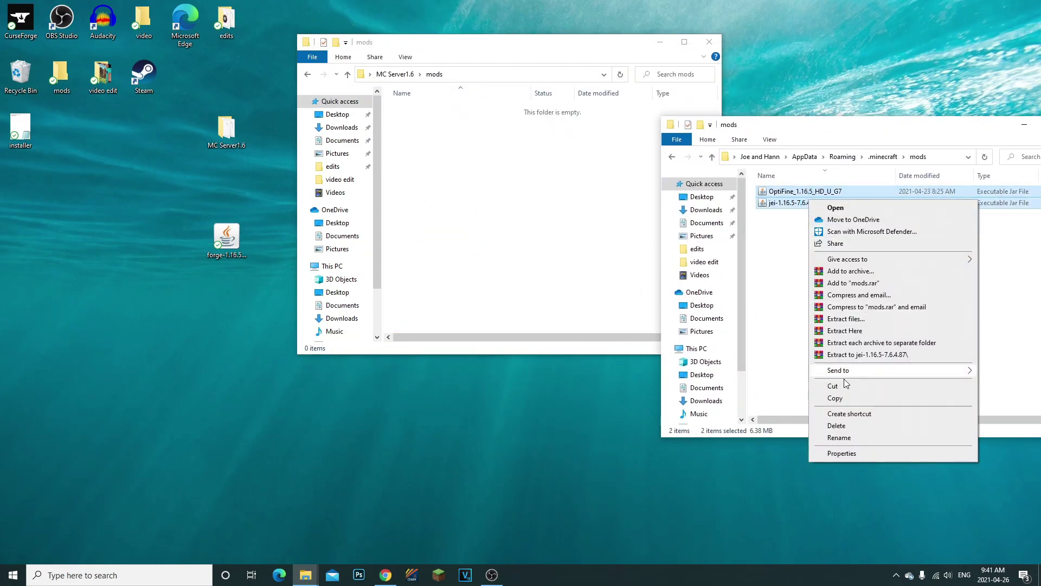
{"action": "left_click", "coordinate": [836, 398]}
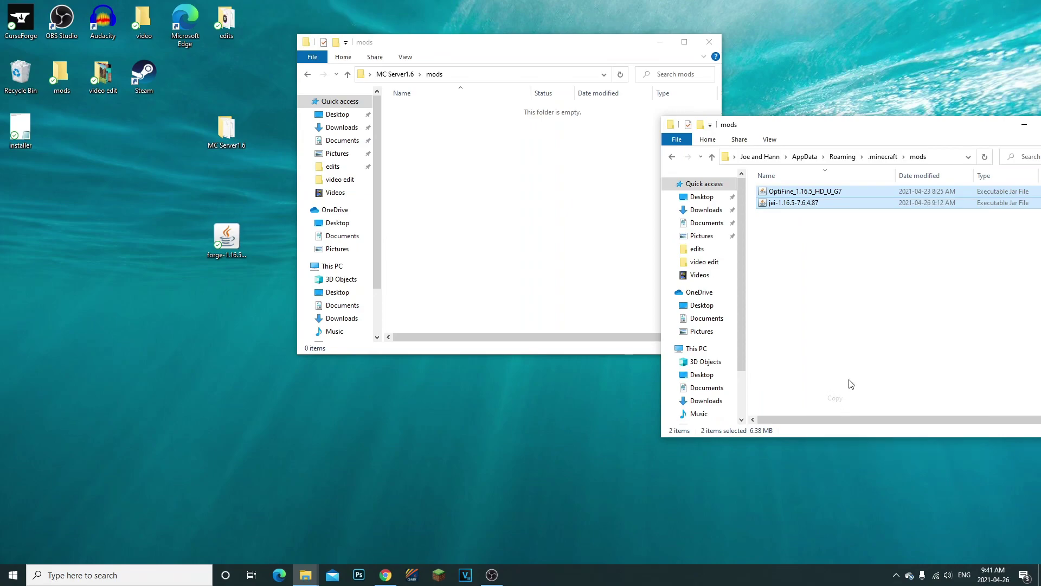
{"action": "left_click", "coordinate": [848, 390]}
{"action": "right_click", "coordinate": [476, 211]}
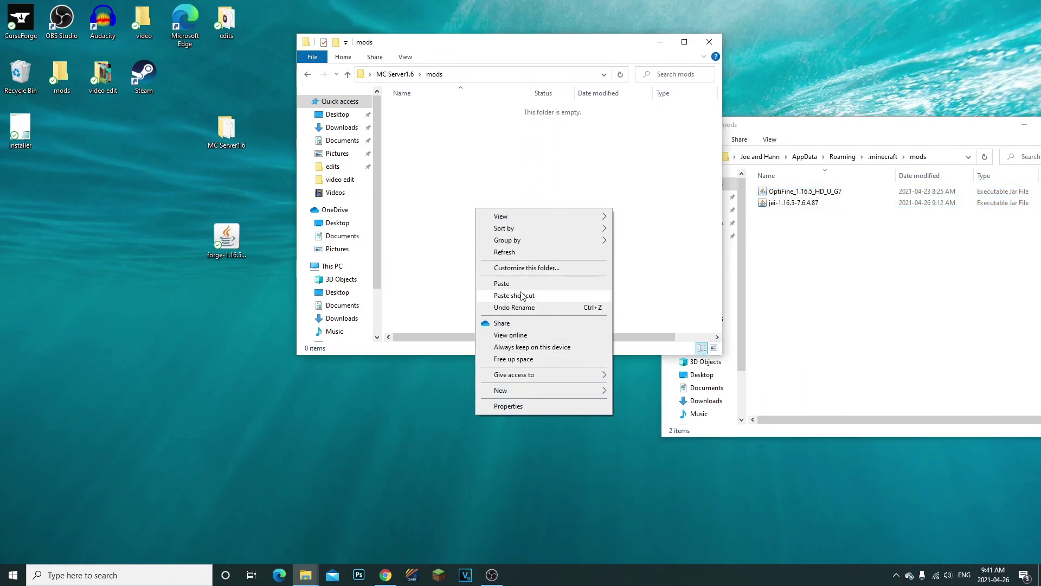
{"action": "left_click", "coordinate": [513, 284]}
{"action": "left_click", "coordinate": [590, 201]}
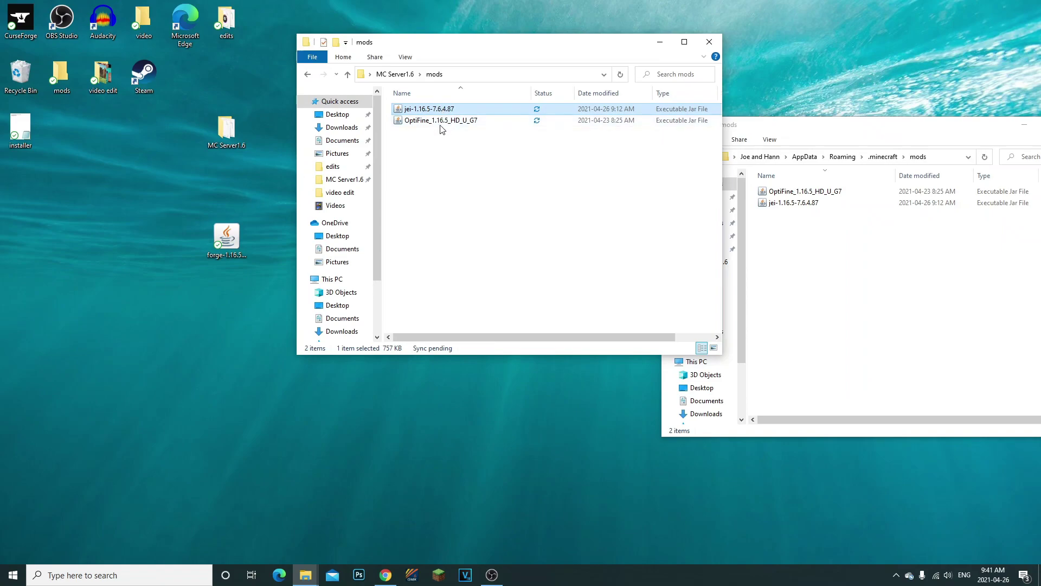
Arrange the .minecraft mods window beside the server's mods window so that both folders can be compared
{"action": "left_click", "coordinate": [770, 238]}
{"action": "left_click_drag", "start_coordinate": [842, 125], "coordinate": [531, 124]}
{"action": "left_click_drag", "start_coordinate": [640, 295], "coordinate": [794, 183]}
{"action": "left_click", "coordinate": [593, 276]}
{"action": "left_click_drag", "start_coordinate": [488, 163], "coordinate": [453, 115]}
{"action": "left_click", "coordinate": [488, 192]}
{"action": "left_click", "coordinate": [829, 324]}
{"action": "left_click", "coordinate": [488, 145]}
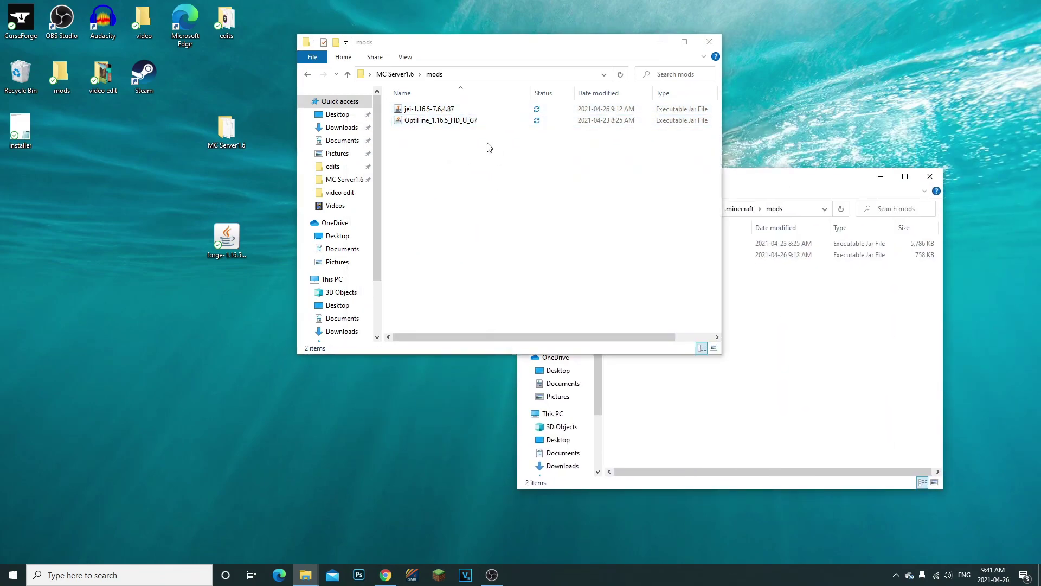
Compare the OptiFine and JEI jar files in the .minecraft mods folder with those in the server's mods folder
{"action": "left_click", "coordinate": [872, 457]}
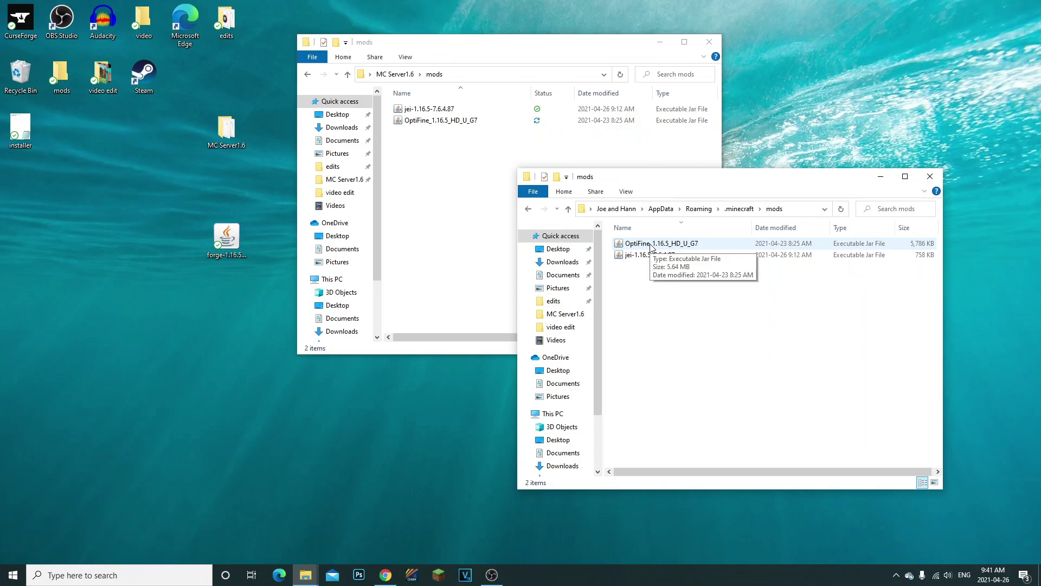
{"action": "left_click_drag", "start_coordinate": [657, 253], "coordinate": [645, 221]}
{"action": "left_click", "coordinate": [664, 269]}
{"action": "left_click_drag", "start_coordinate": [678, 282], "coordinate": [685, 239]}
{"action": "left_click", "coordinate": [679, 284]}
{"action": "left_click_drag", "start_coordinate": [655, 277], "coordinate": [644, 239]}
{"action": "left_click", "coordinate": [644, 266]}
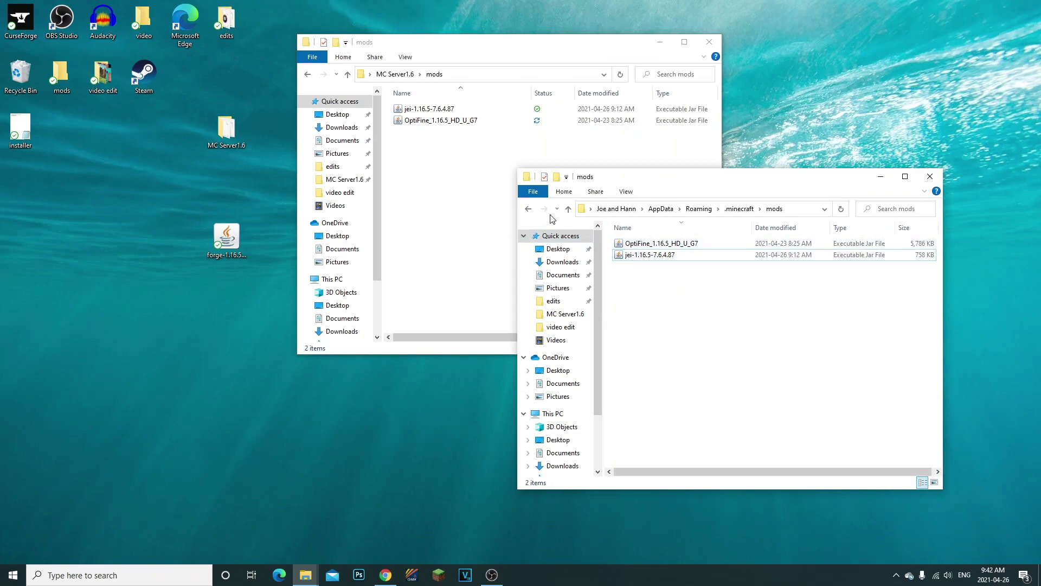
{"action": "left_click", "coordinate": [483, 162]}
{"action": "left_click_drag", "start_coordinate": [457, 130], "coordinate": [450, 114]}
{"action": "left_click", "coordinate": [457, 130]}
{"action": "left_click", "coordinate": [455, 124]}
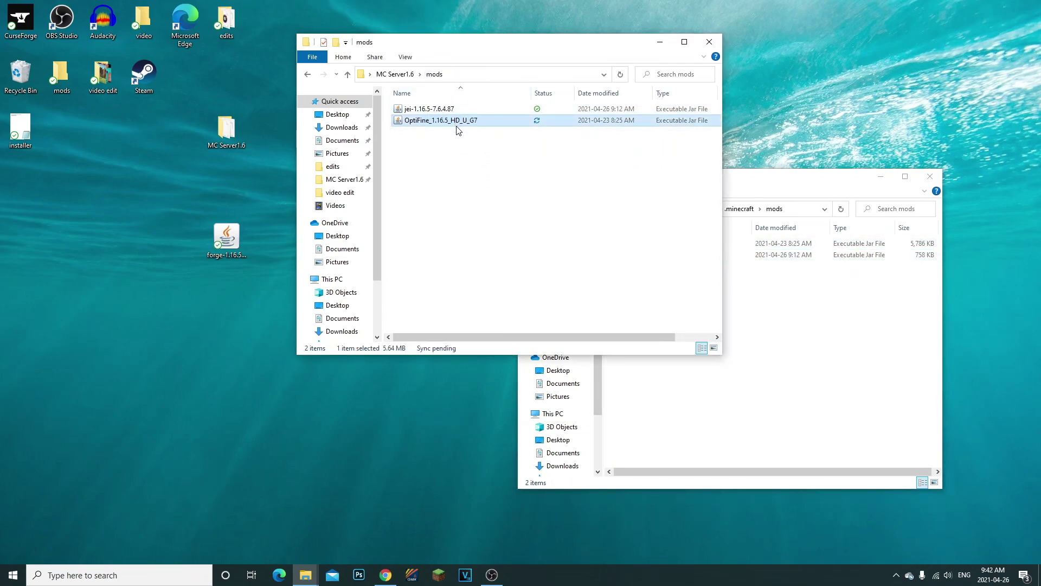
{"action": "left_click", "coordinate": [463, 149]}
{"action": "left_click", "coordinate": [814, 340]}
{"action": "left_click_drag", "start_coordinate": [814, 340], "coordinate": [699, 242]}
{"action": "left_click", "coordinate": [722, 290]}
{"action": "left_click_drag", "start_coordinate": [732, 290], "coordinate": [645, 243]}
{"action": "left_click_drag", "start_coordinate": [687, 289], "coordinate": [651, 241]}
{"action": "mouse_move", "coordinate": [696, 311]}
{"action": "left_mouse_down"}
{"action": "mouse_move", "coordinate": [645, 198]}
{"action": "mouse_move", "coordinate": [681, 286]}
{"action": "mouse_move", "coordinate": [654, 240]}
{"action": "left_mouse_up"}
{"action": "left_click", "coordinate": [674, 288]}
{"action": "left_click_drag", "start_coordinate": [668, 290], "coordinate": [653, 223]}
{"action": "left_click", "coordinate": [671, 311]}
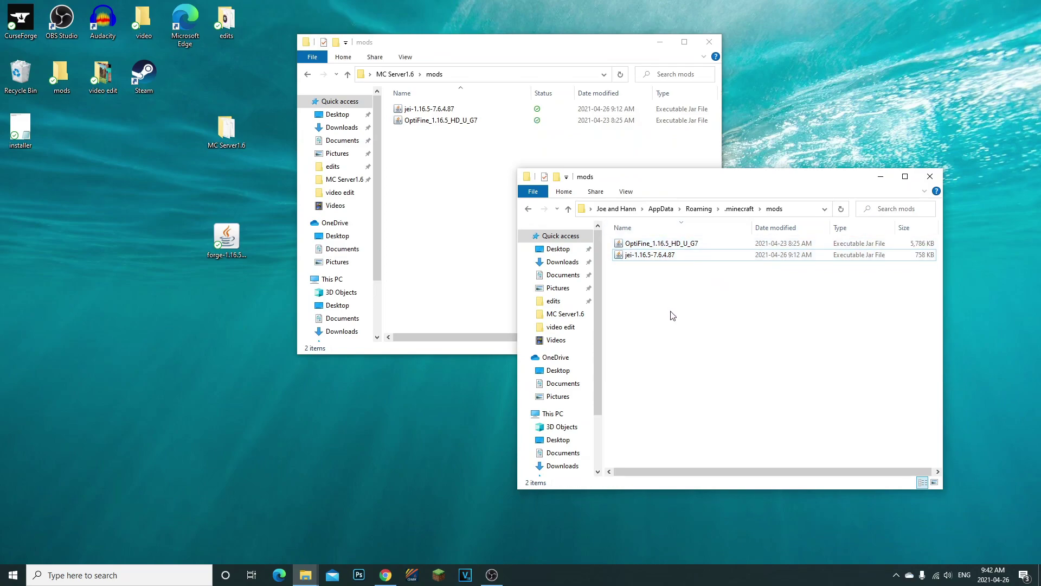
{"action": "left_click_drag", "start_coordinate": [671, 312], "coordinate": [664, 184]}
{"action": "left_click", "coordinate": [694, 283]}
{"action": "left_click", "coordinate": [645, 258]}
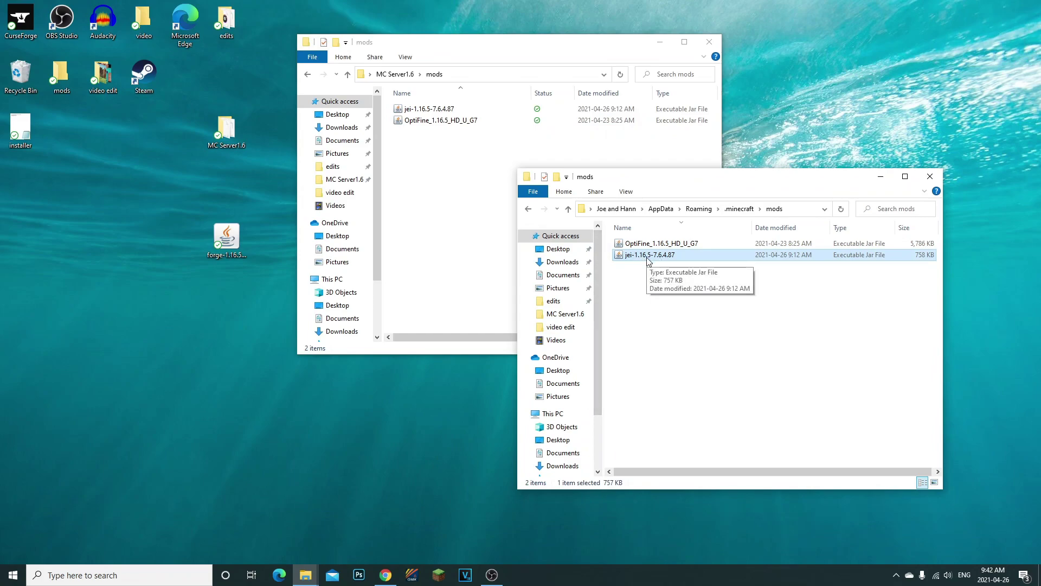
Close the .minecraft mods window and return from the server's mods folder to the MC Server1.6 folder
{"action": "left_click", "coordinate": [930, 176]}
{"action": "left_click_drag", "start_coordinate": [441, 195], "coordinate": [439, 65]}
{"action": "left_click_drag", "start_coordinate": [457, 152], "coordinate": [416, 56]}
{"action": "left_click", "coordinate": [428, 190]}
{"action": "key", "text": "BackSpace"}
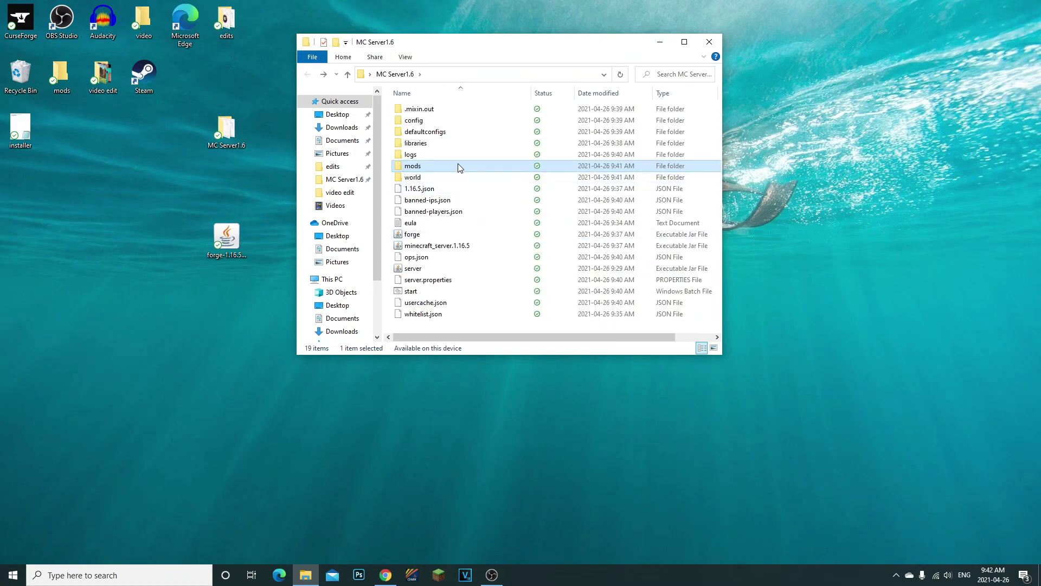
Run the start batch file in the MC Server1.6 folder to launch the Forge server with the mods
{"action": "left_click", "coordinate": [386, 221]}
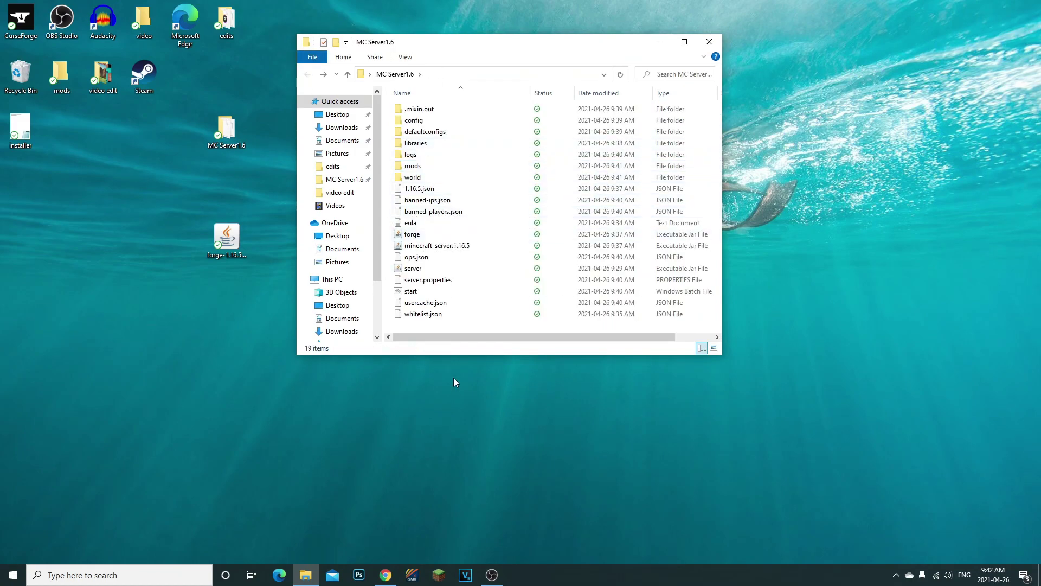
{"action": "left_click", "coordinate": [418, 293]}
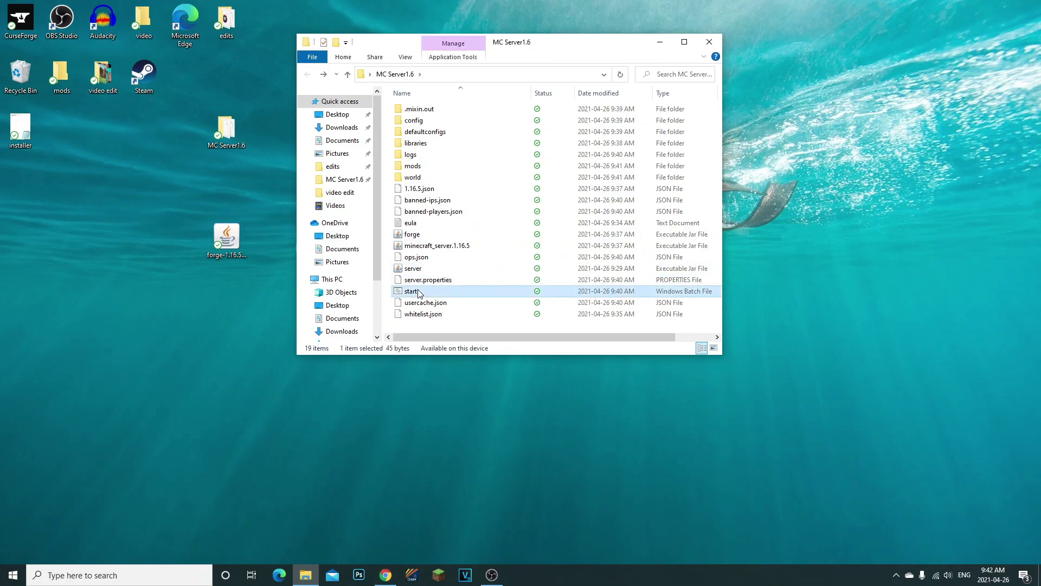
{"action": "right_click", "coordinate": [418, 293]}
{"action": "left_click", "coordinate": [441, 279]}
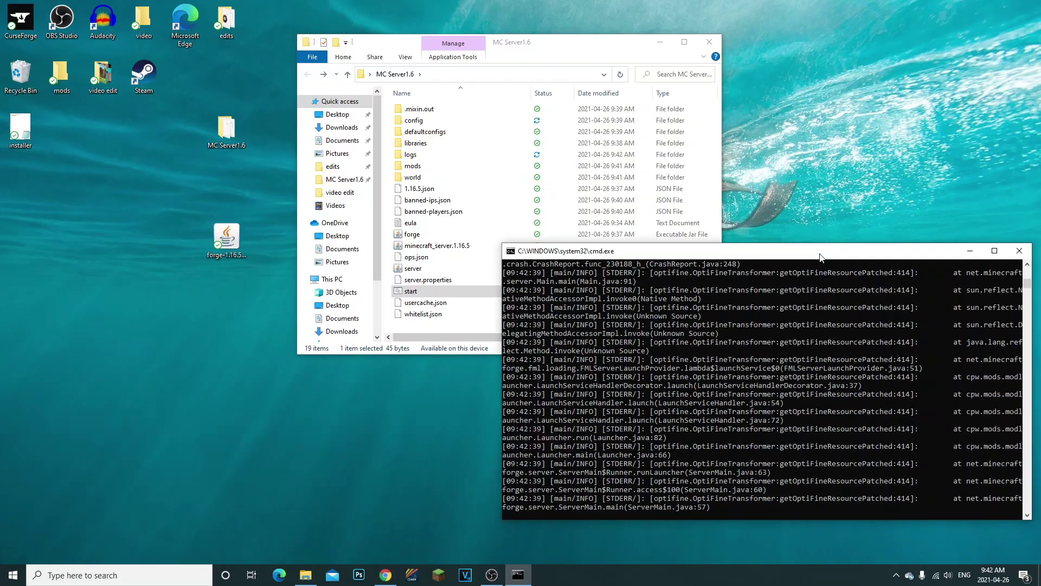
{"action": "left_click_drag", "start_coordinate": [820, 254], "coordinate": [706, 204]}
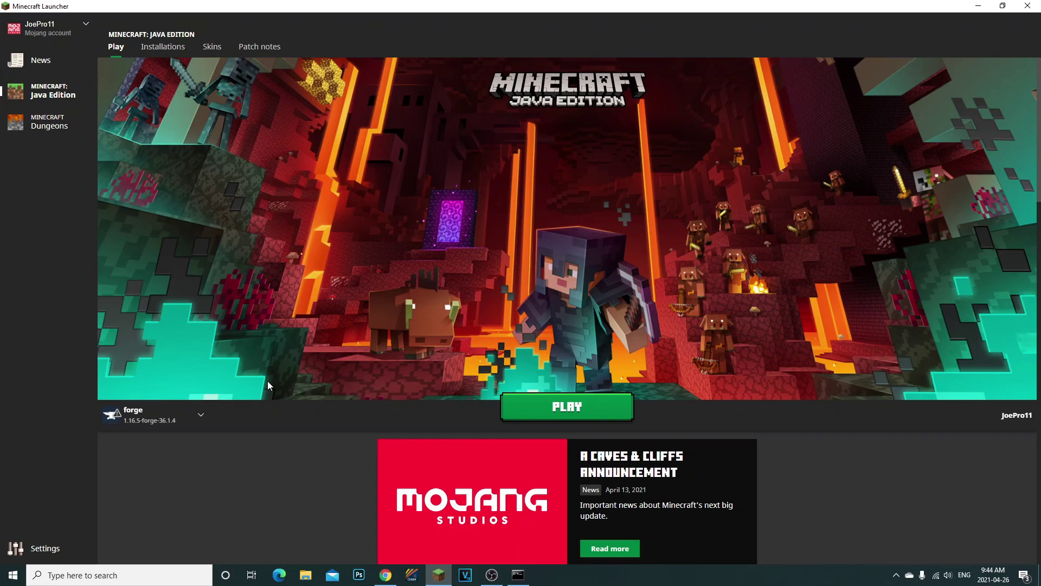
Launch Minecraft Java Edition with the forge 1.16.5-forge-36.1.4 installation
{"action": "left_click", "coordinate": [151, 417]}
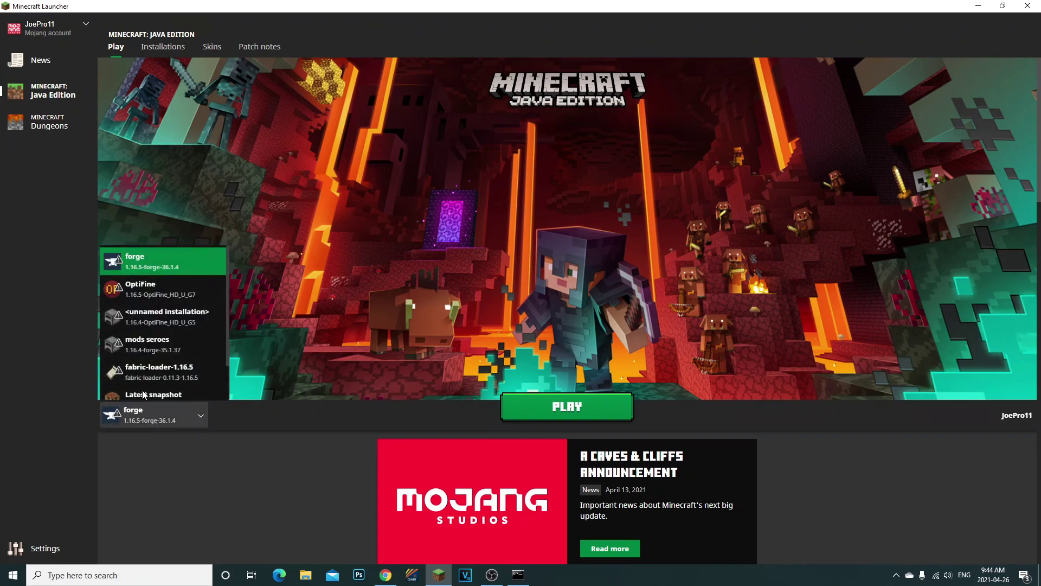
{"action": "left_click", "coordinate": [160, 270]}
{"action": "left_click", "coordinate": [578, 415]}
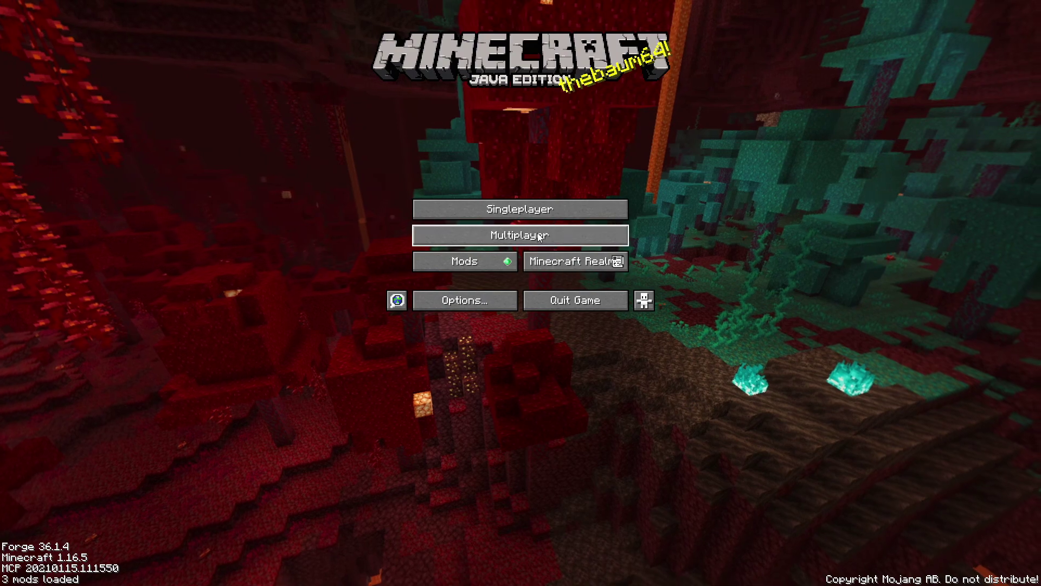
Add a multiplayer server named "yt" with the server address 0, and join it
{"action": "left_click", "coordinate": [486, 234]}
{"action": "left_click", "coordinate": [458, 136]}
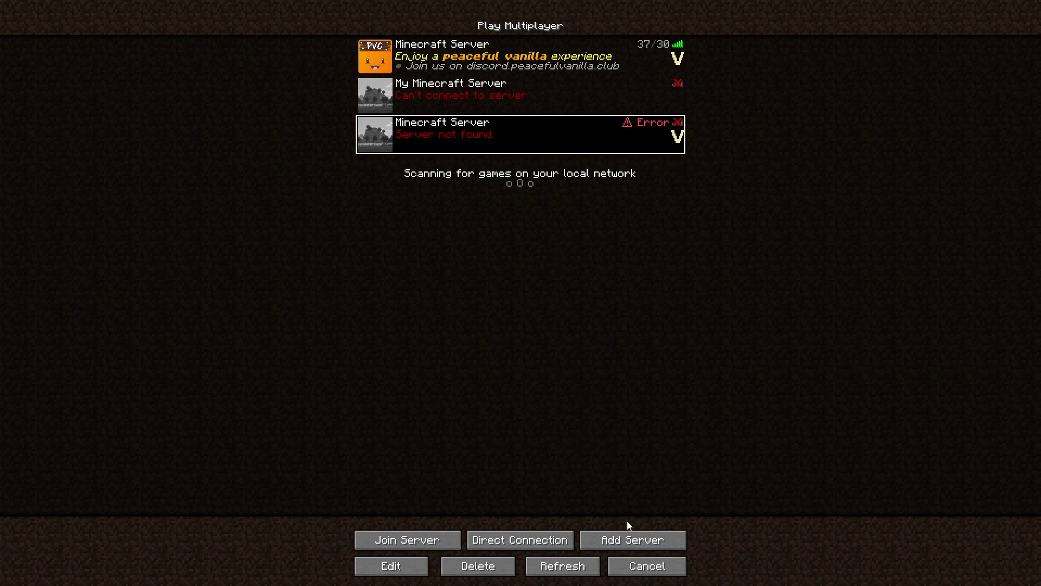
{"action": "left_click", "coordinate": [633, 541]}
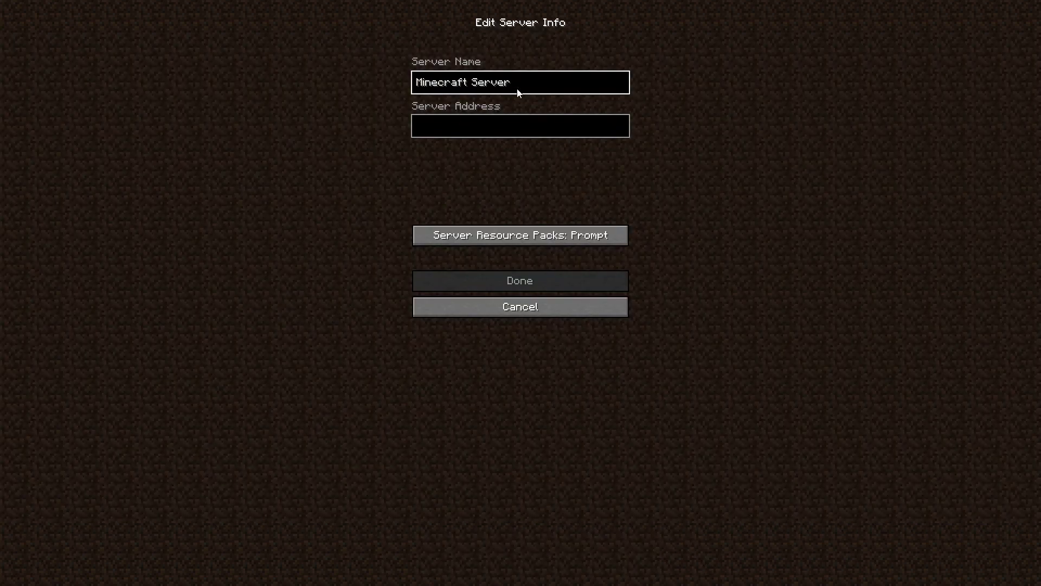
{"action": "key", "text": "ctrl+a"}
{"action": "key", "text": "BackSpace"}
{"action": "left_click", "coordinate": [514, 132]}
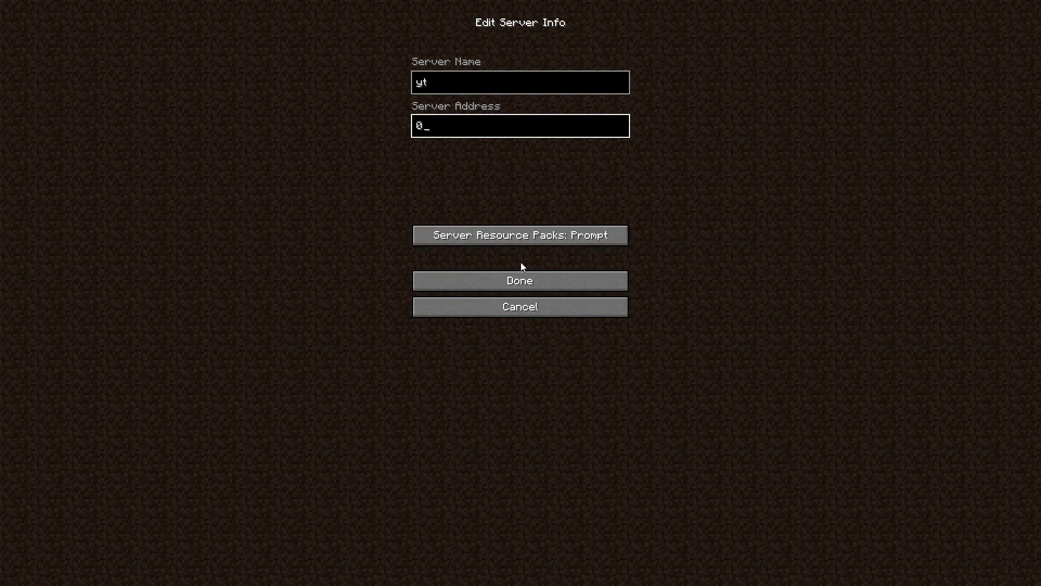
{"action": "left_click", "coordinate": [523, 280]}
{"action": "left_click", "coordinate": [505, 181]}
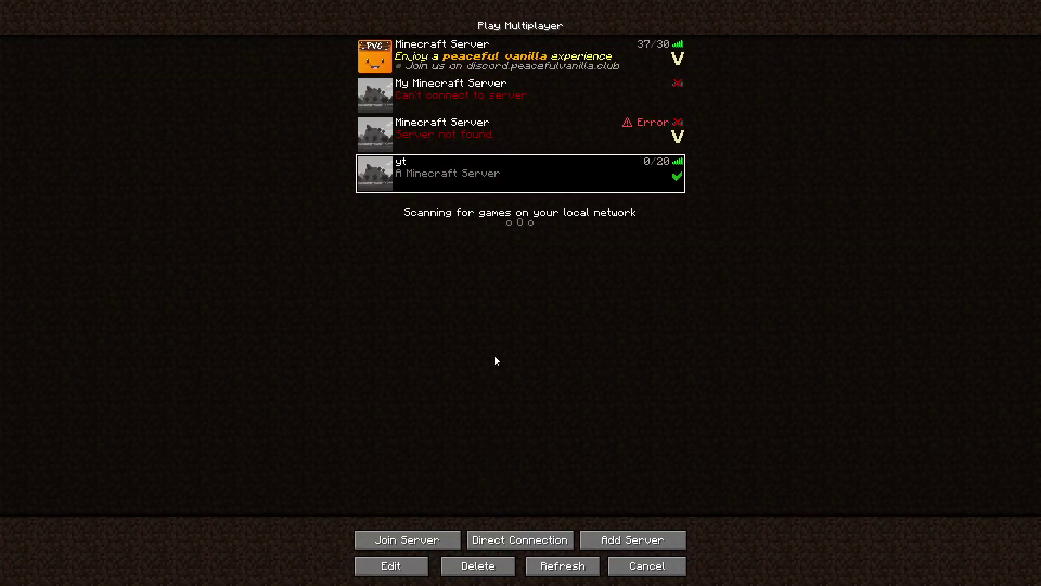
{"action": "left_click", "coordinate": [407, 545]}
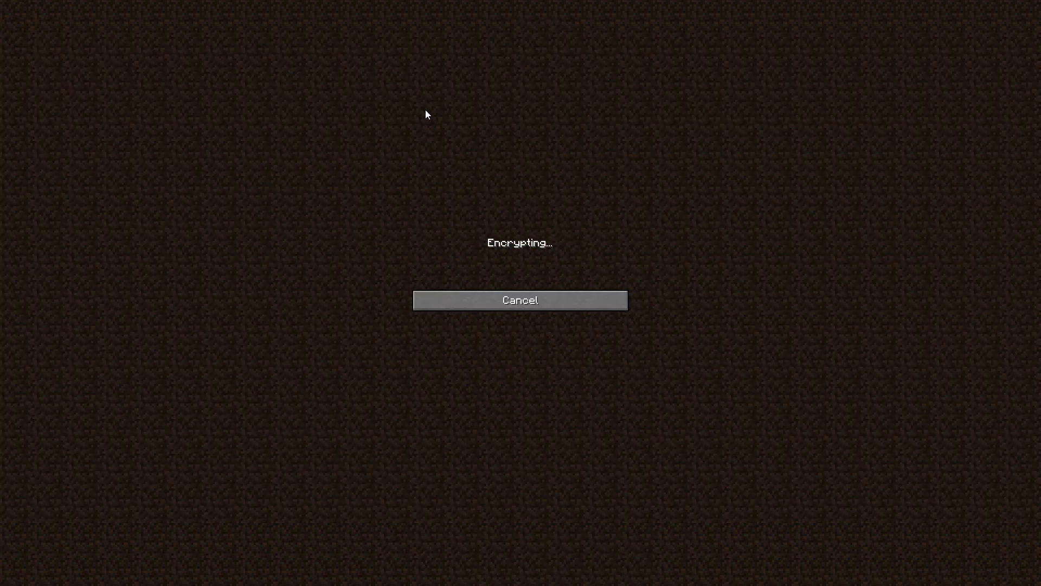